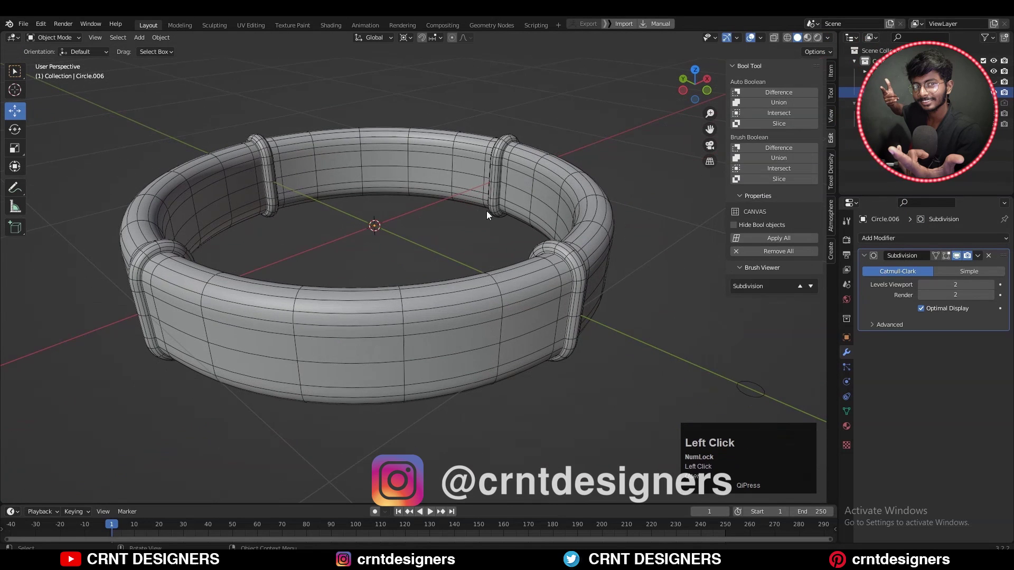
Examine the finished ring and its raised joint bands up close with the viewport overlays hidden, and restore the overlays
click(751, 37)
middle_drag(660, 180, 601, 256)
scroll(588, 271, up, 5)
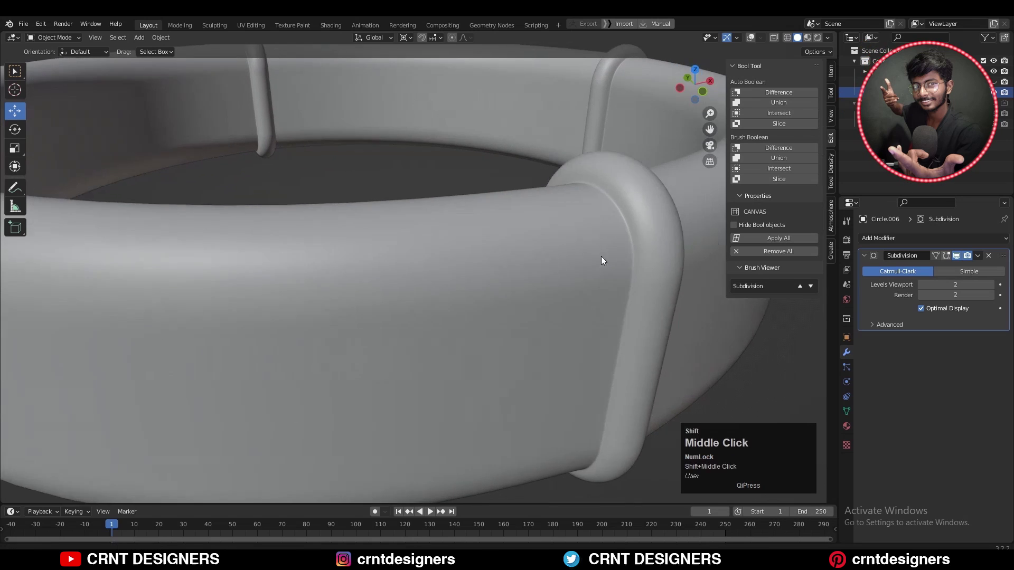
scroll(601, 255, down, 3)
click(750, 37)
click(749, 37)
scroll(600, 189, down, 4)
shift+middle_drag(599, 189, 597, 224)
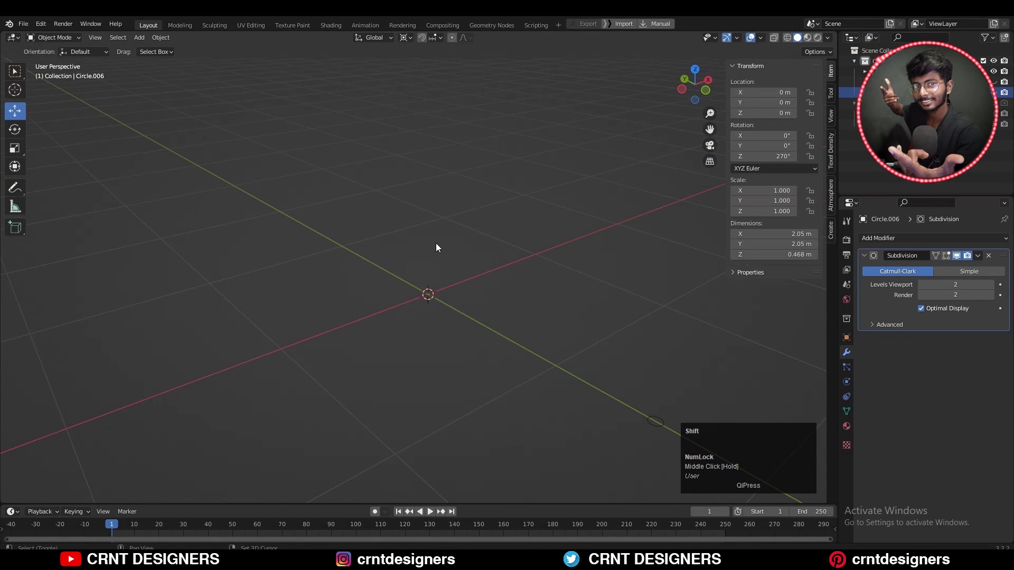
Add a mesh cylinder at the origin and reduce its vertex count below the default 32
key(shift+a)
mouse_move(435, 243)
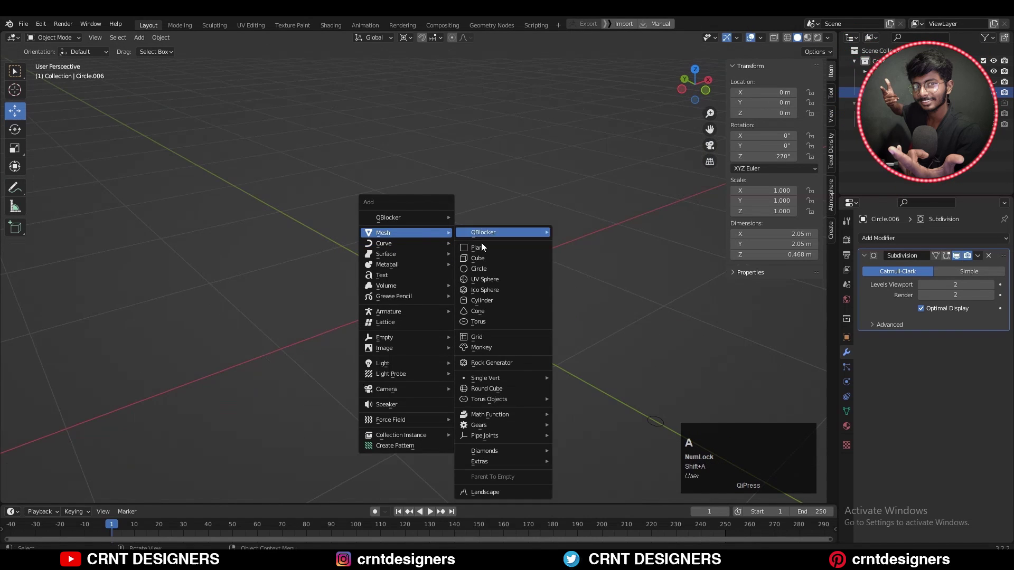
click(482, 300)
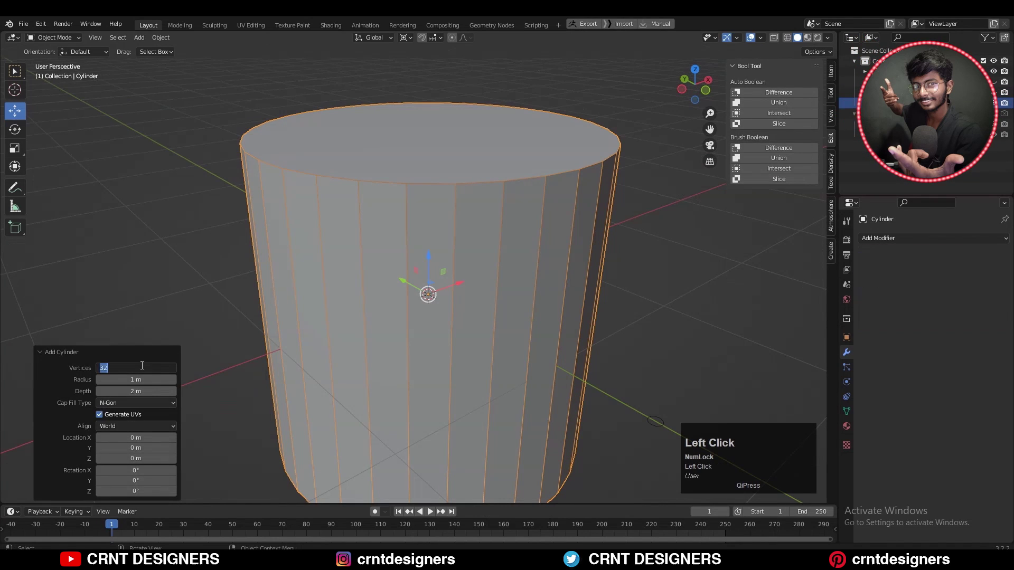
click(90, 367)
scroll(166, 316, down, 5)
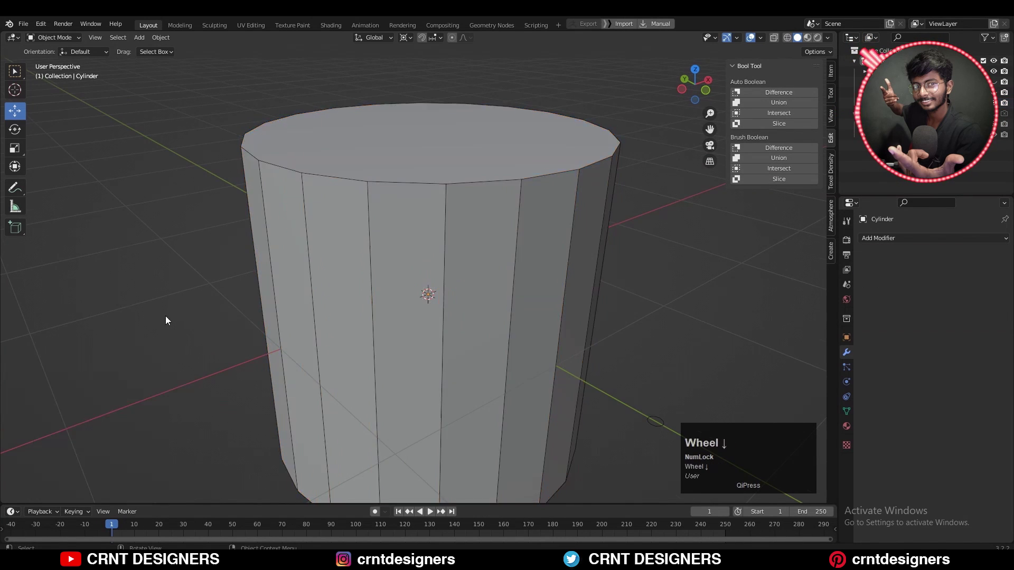
Scale the cylinder to 0.3 along the Z axis in front view
click(489, 268)
click(695, 100)
scroll(523, 196, up, 3)
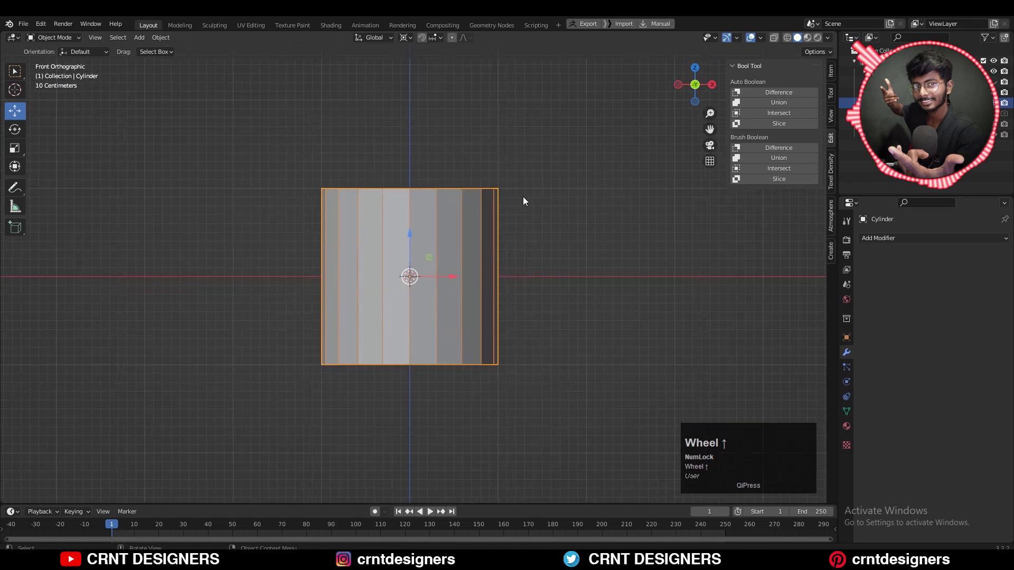
key(s)
key(z)
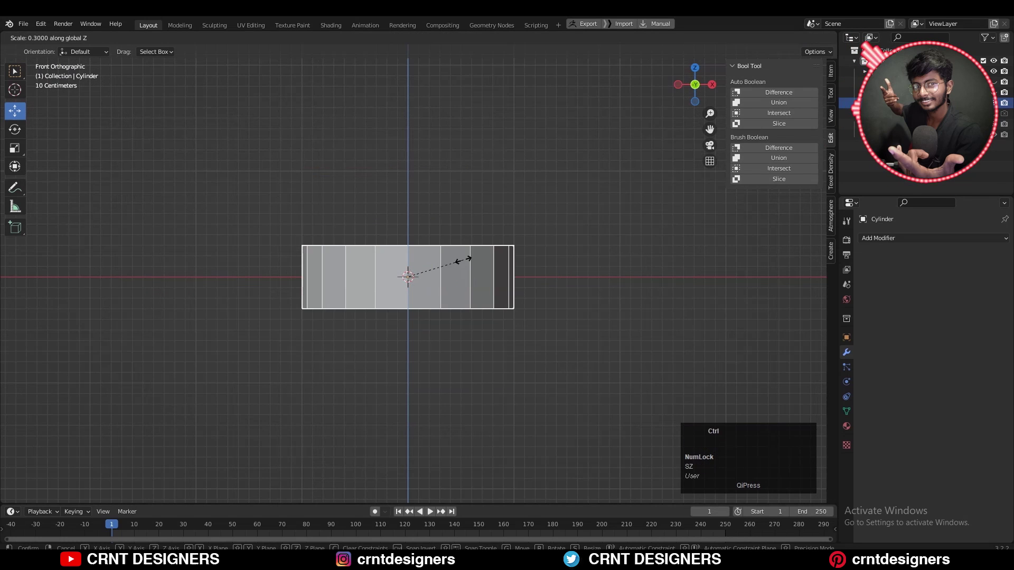
click(463, 263)
middle_drag(463, 263, 645, 242)
Inset the cylinder's top and bottom cap faces to form an even rim around each
key(Tab)
scroll(662, 234, up, 2)
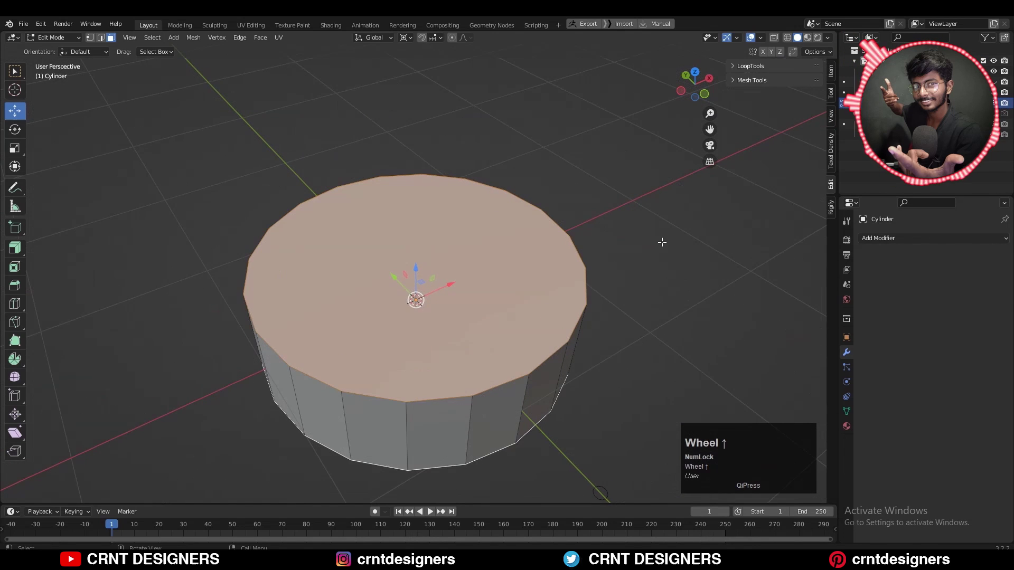
key(i)
click(618, 253)
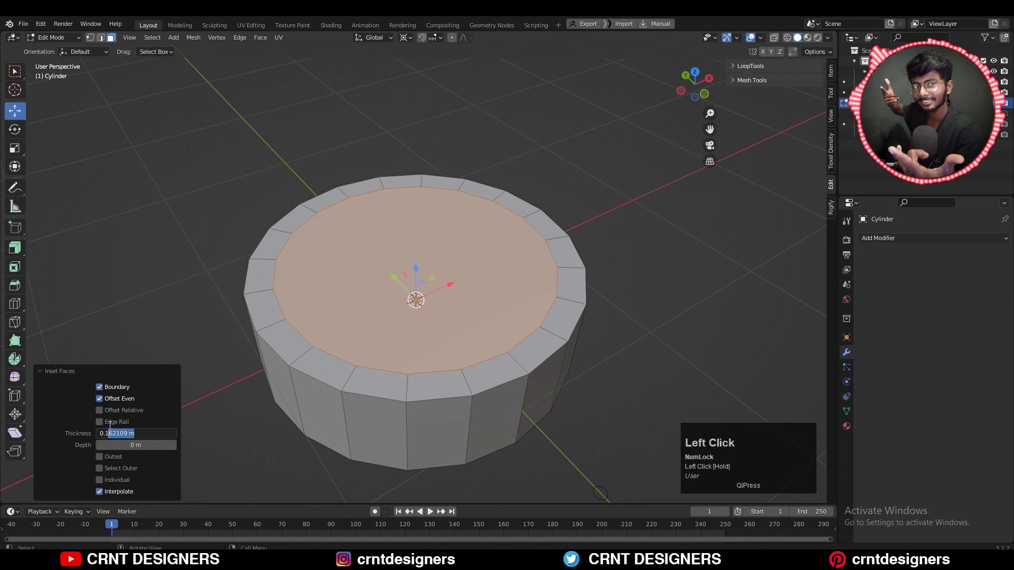
key(Return)
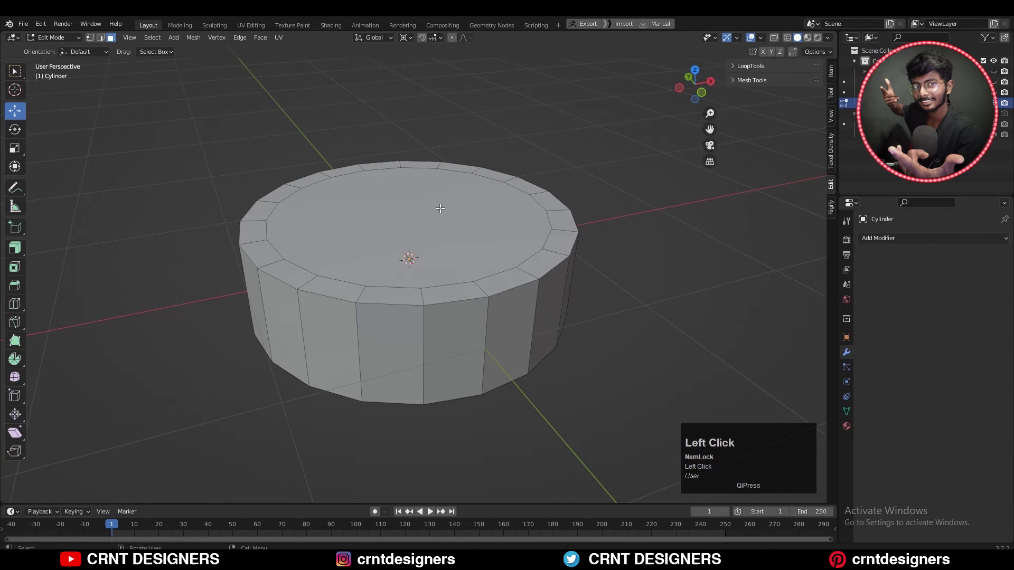
Delete the inset top and bottom cap faces to open the middle of the cylinder
click(441, 209)
middle_drag(440, 208, 438, 265)
click(439, 265)
key(x)
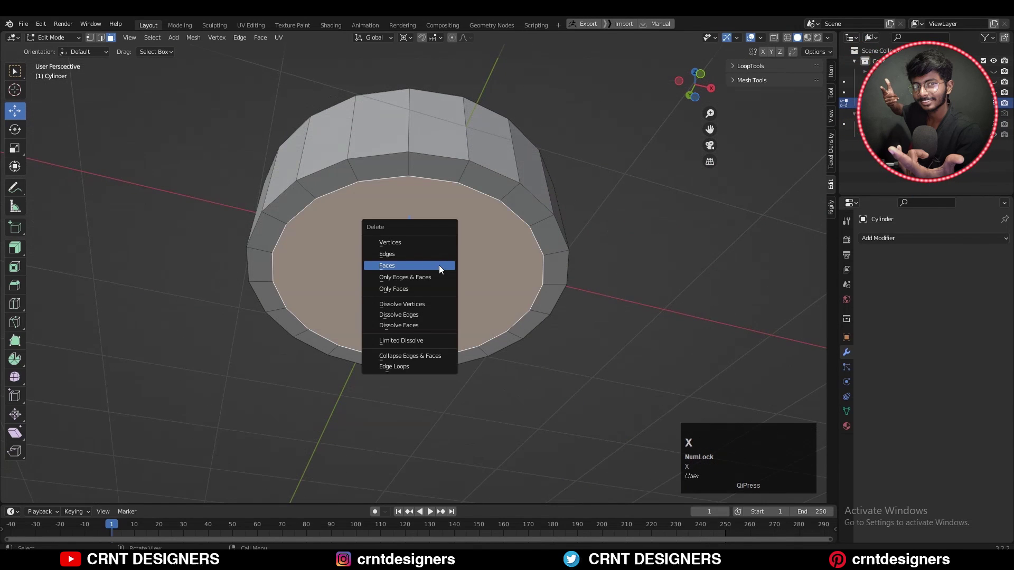
click(439, 265)
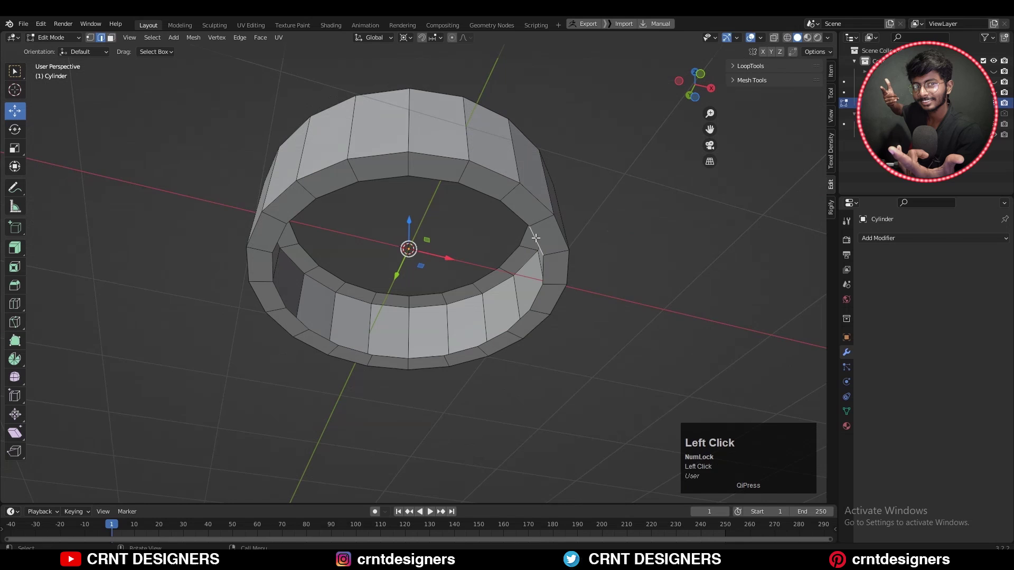
Bridge the upper and lower inner edge loops to close the inside wall of the ring
right_click(591, 125)
click(608, 233)
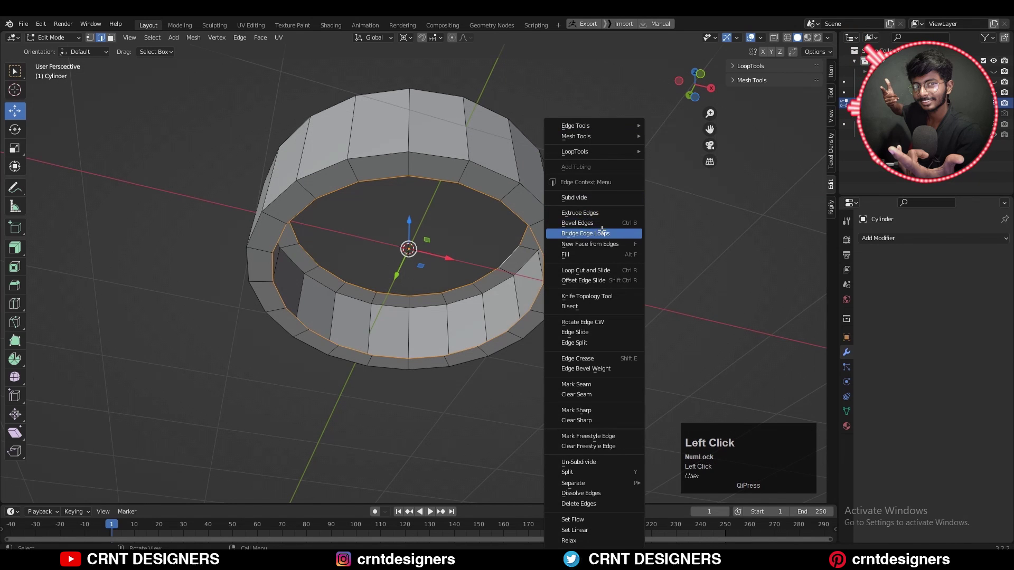
middle_drag(601, 197, 639, 250)
key(Tab)
Scale the ring down along Z to a height of about 0.42 m and apply the scale
key(KP_1)
key(s)
key(z)
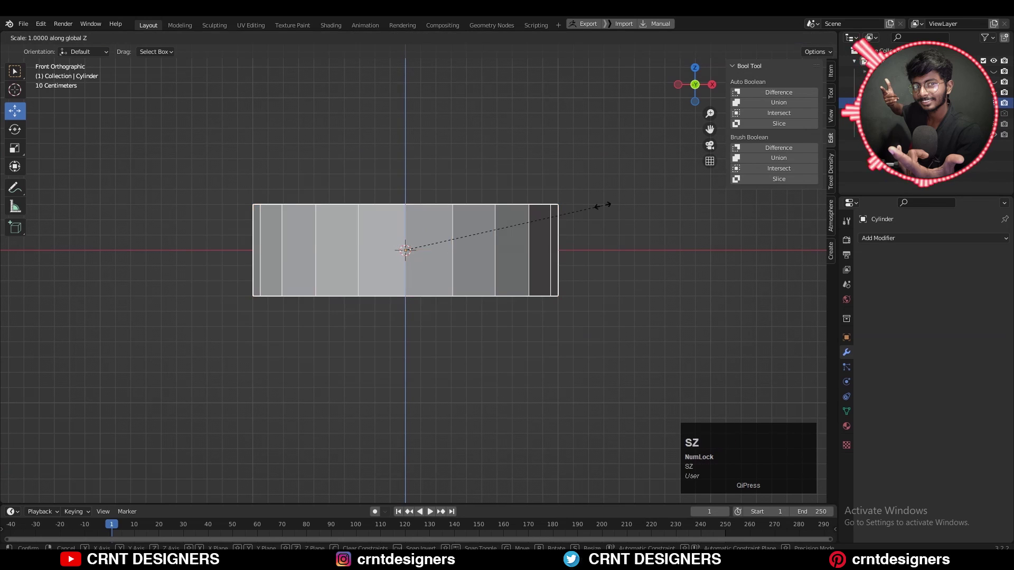
ctrl+click(545, 247)
scroll(574, 203, down, 2)
middle_drag(534, 172, 577, 213)
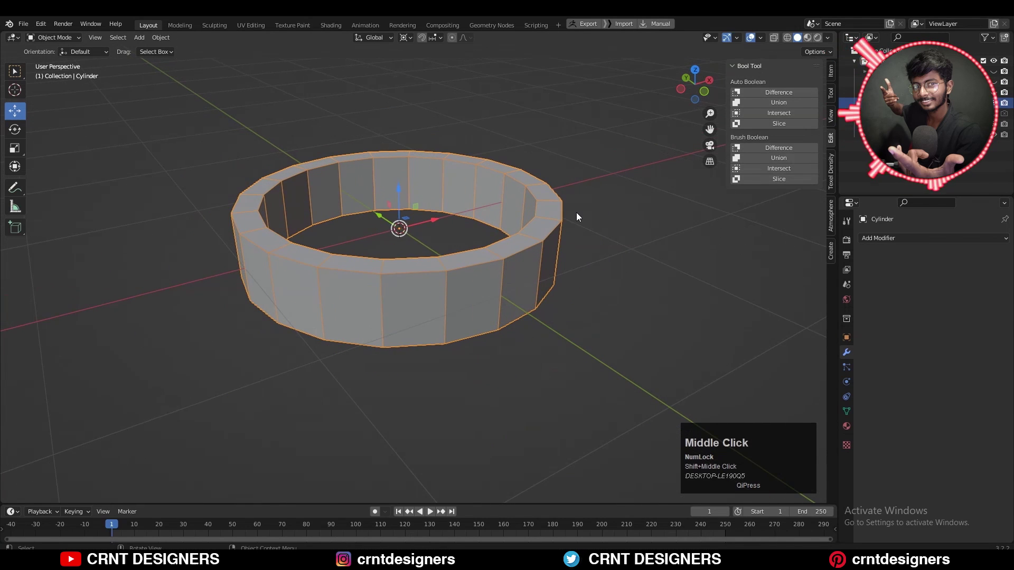
key(ctrl+a)
click(575, 213)
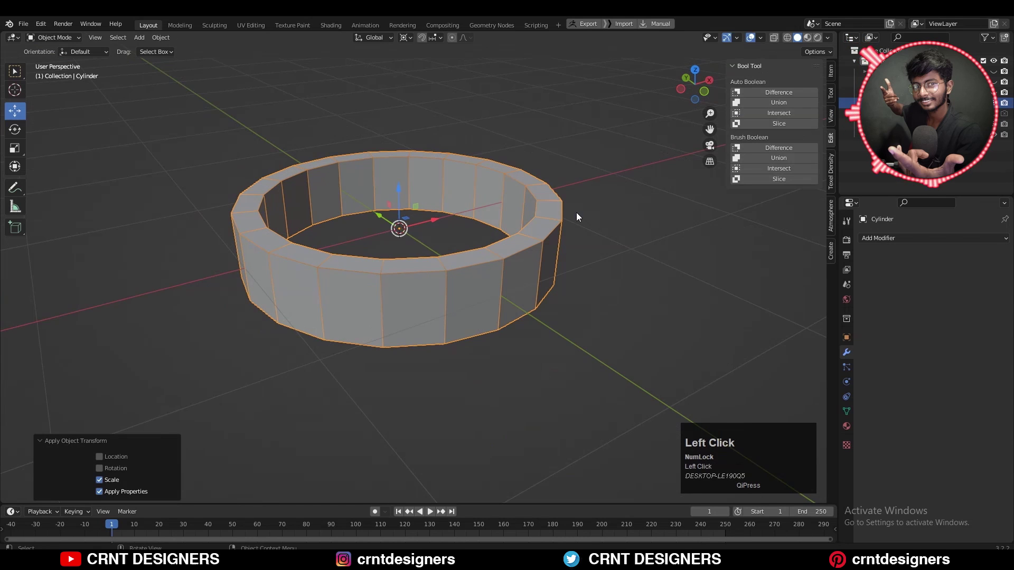
Bevel the ring's inner and outer rim edge loops by about 0.075 m with 3 segments
key(Tab)
middle_drag(576, 212, 557, 235)
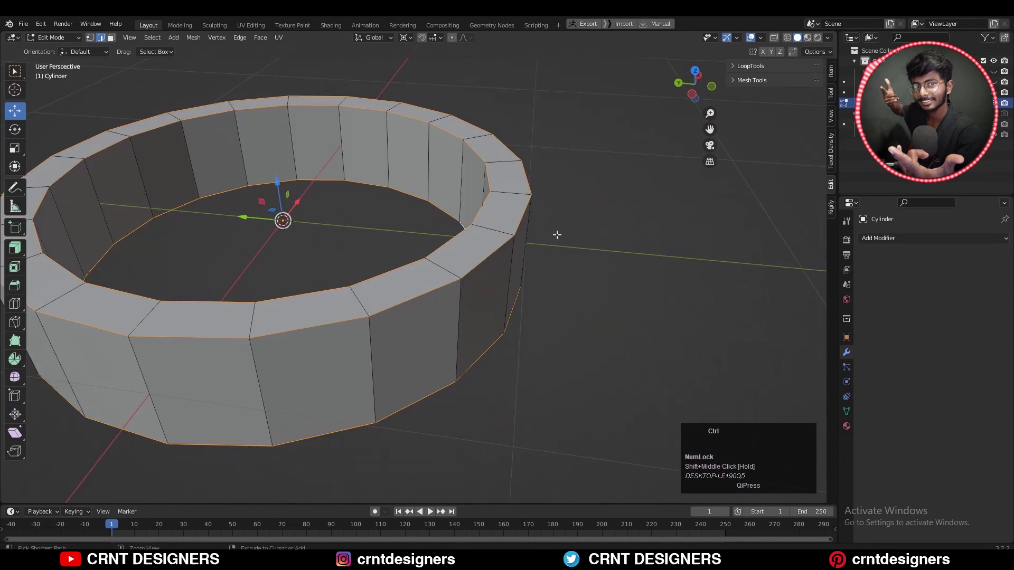
key(ctrl+b)
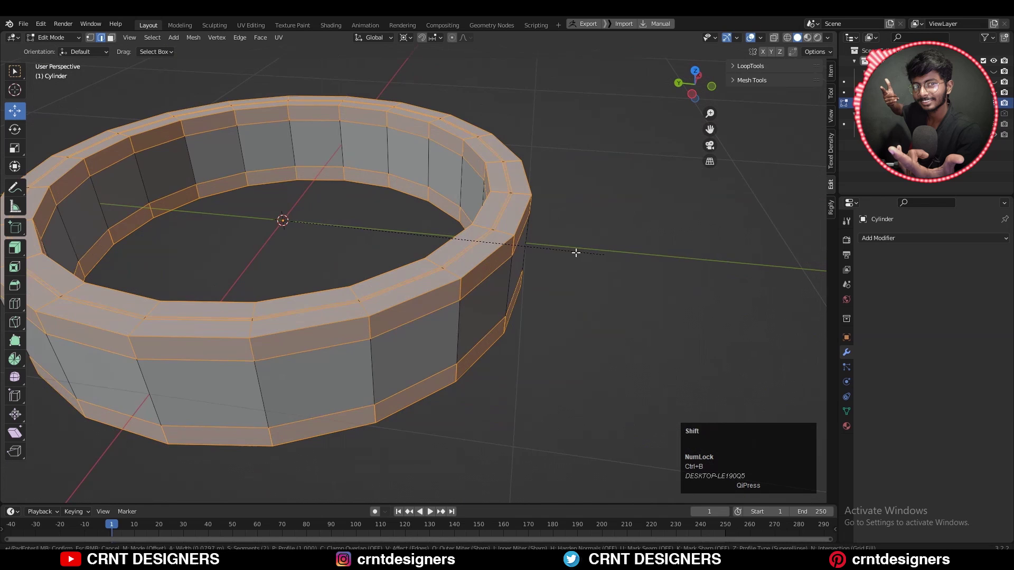
click(573, 244)
ctrl+drag(175, 354, 135, 353)
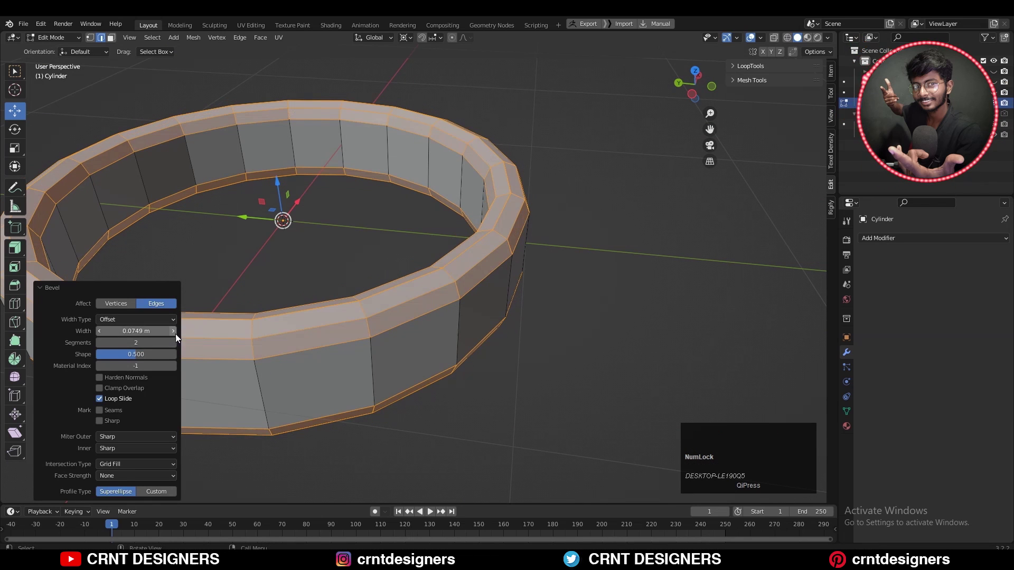
click(173, 343)
middle_drag(478, 248, 457, 242)
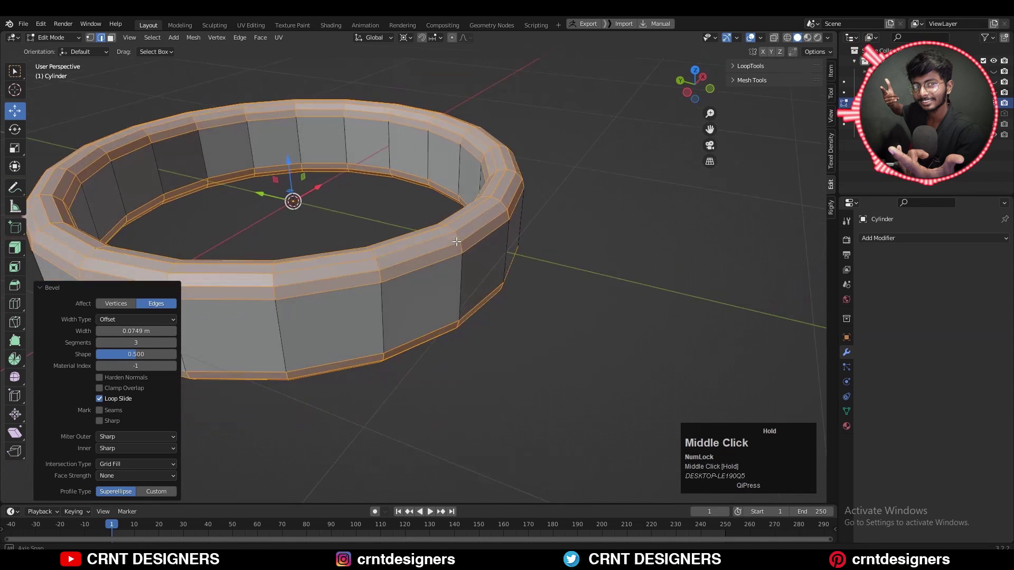
Merge all the ring's vertices by distance with a merge distance of 0.0101 m
scroll(458, 243, up, 5)
key(a)
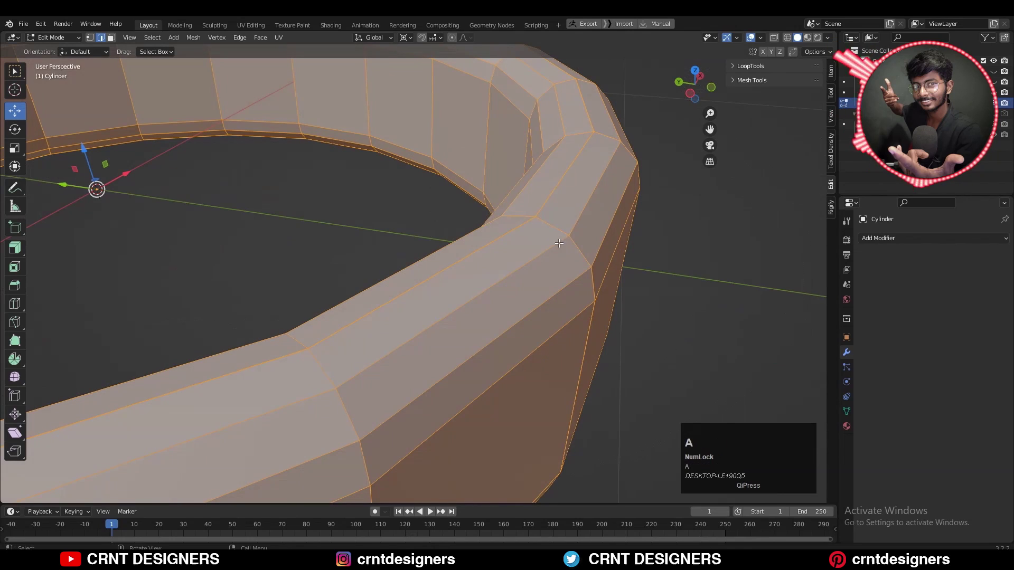
key(m)
click(559, 243)
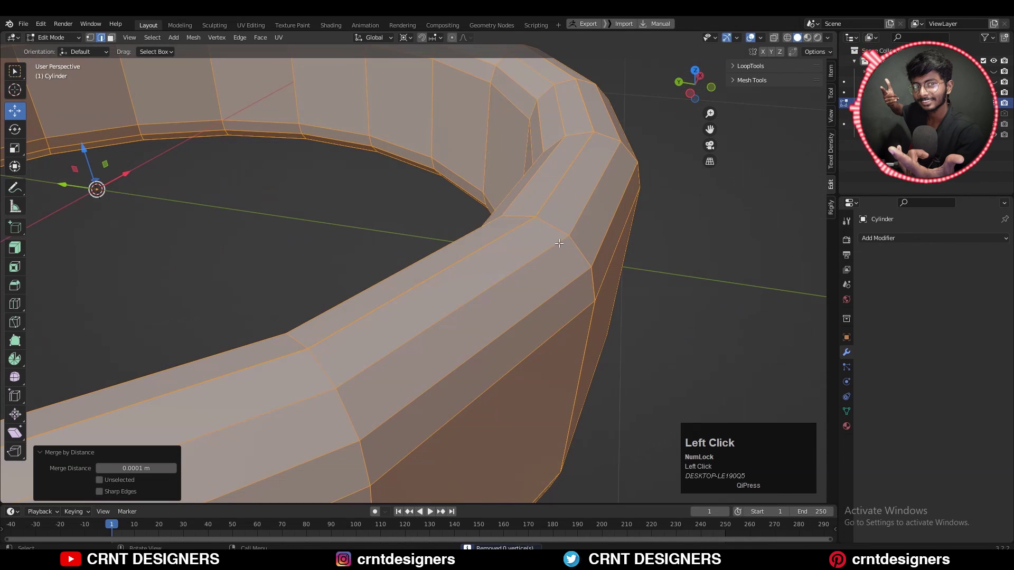
click(173, 468)
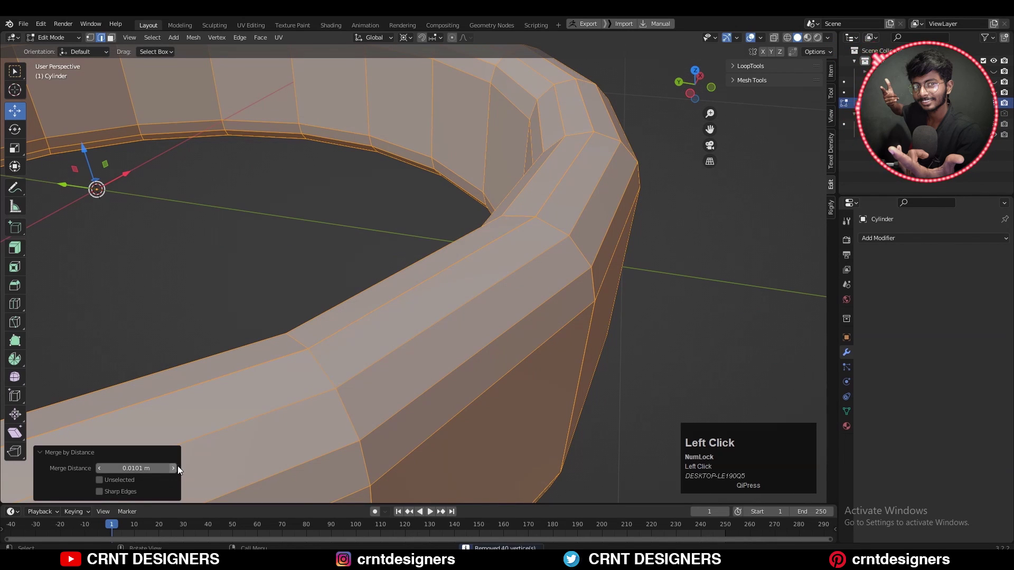
Duplicate one cross-section edge loop of the ring in place and separate it into its own object
click(656, 287)
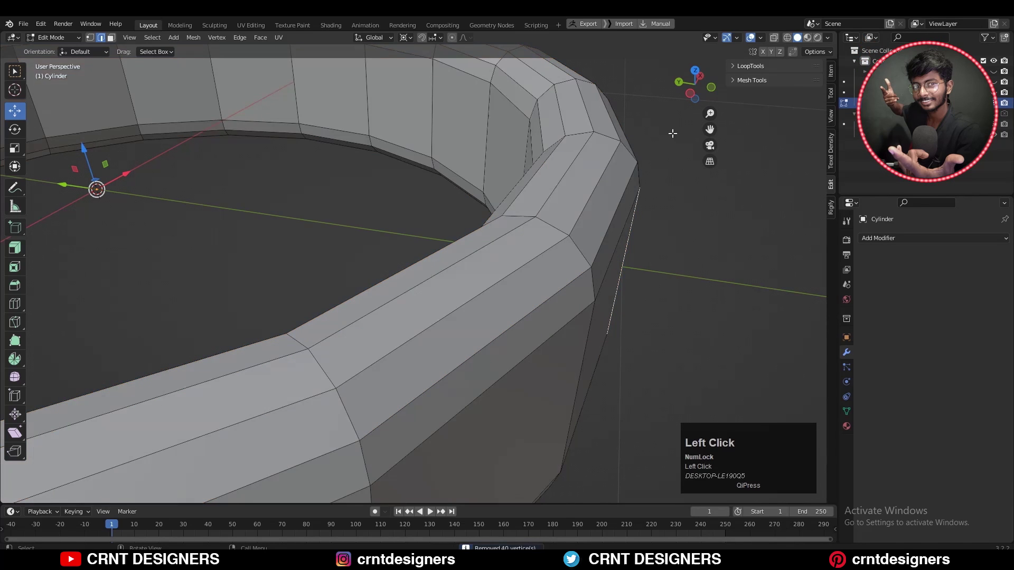
middle_drag(633, 296, 489, 335)
key(shift+d)
right_click(511, 259)
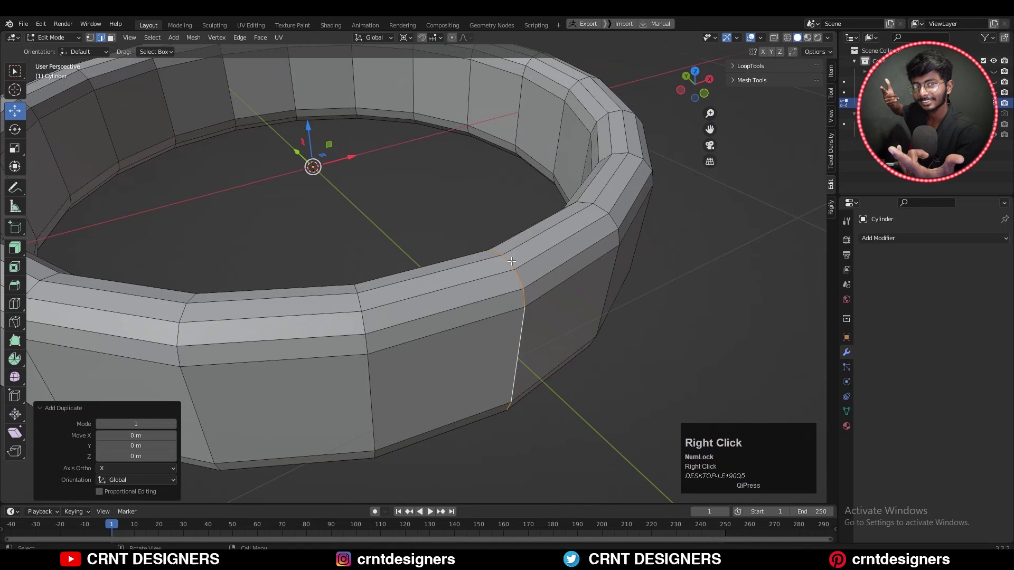
key(p)
click(497, 272)
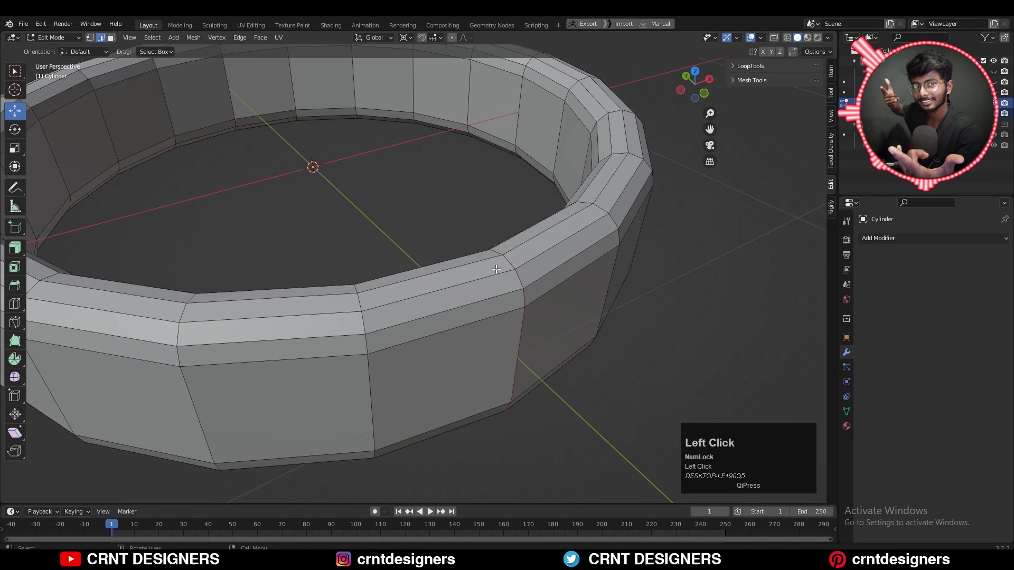
key(Tab)
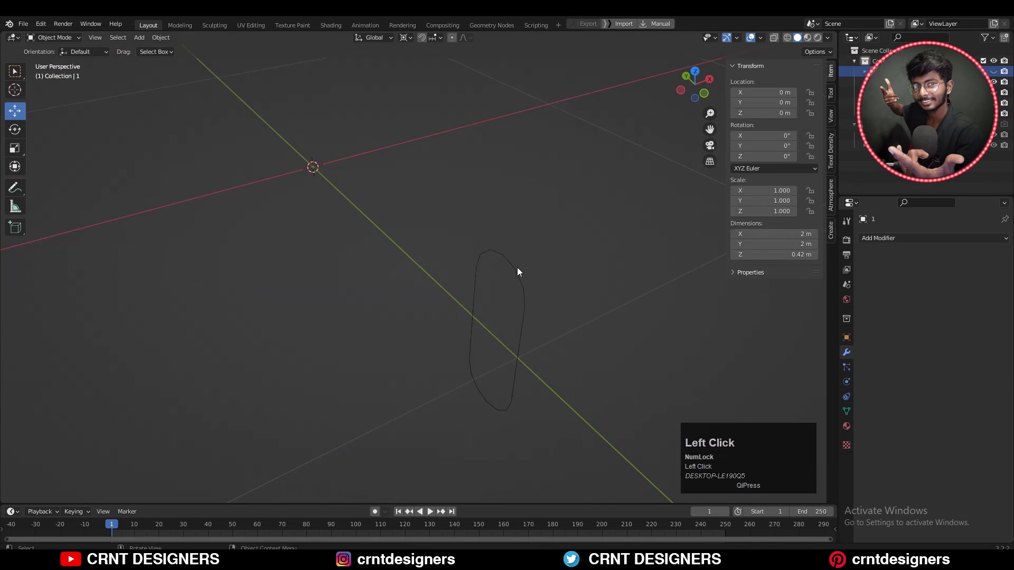
Convert the separated cross-section outline from a mesh to a curve
middle_drag(515, 267, 548, 287)
click(553, 265)
key(Tab)
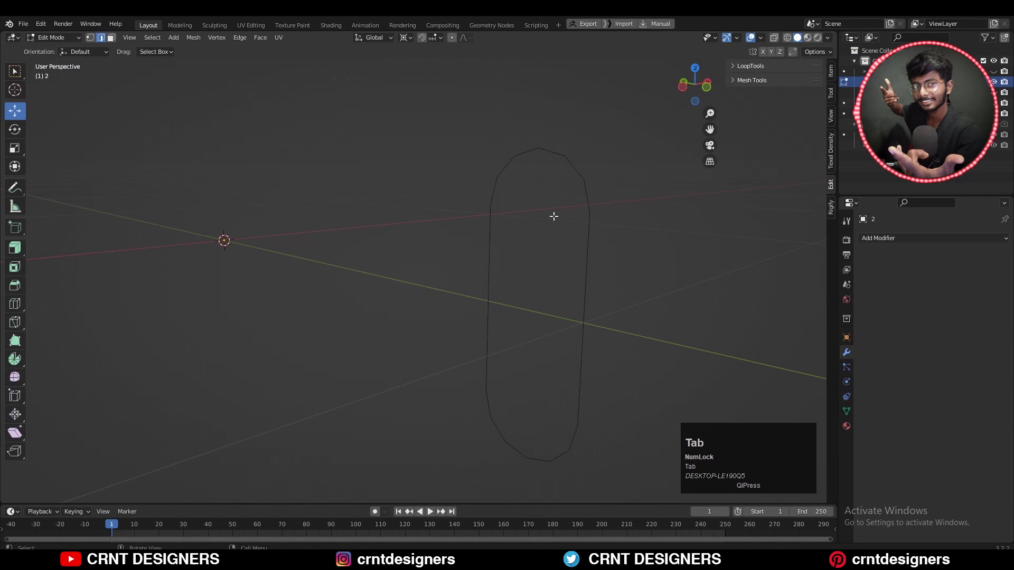
key(Tab)
scroll(545, 262, down, 2)
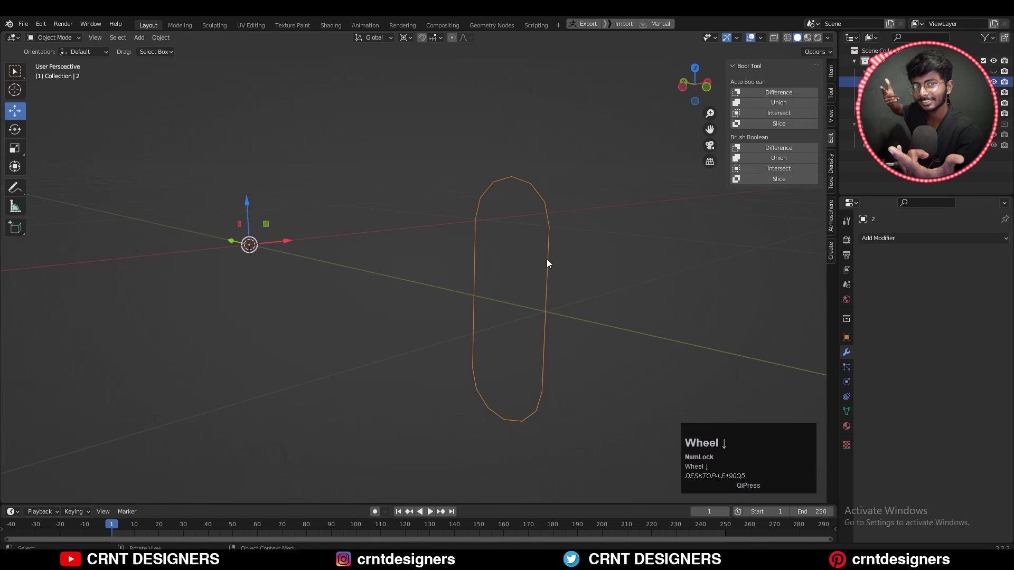
click(502, 174)
right_click(489, 197)
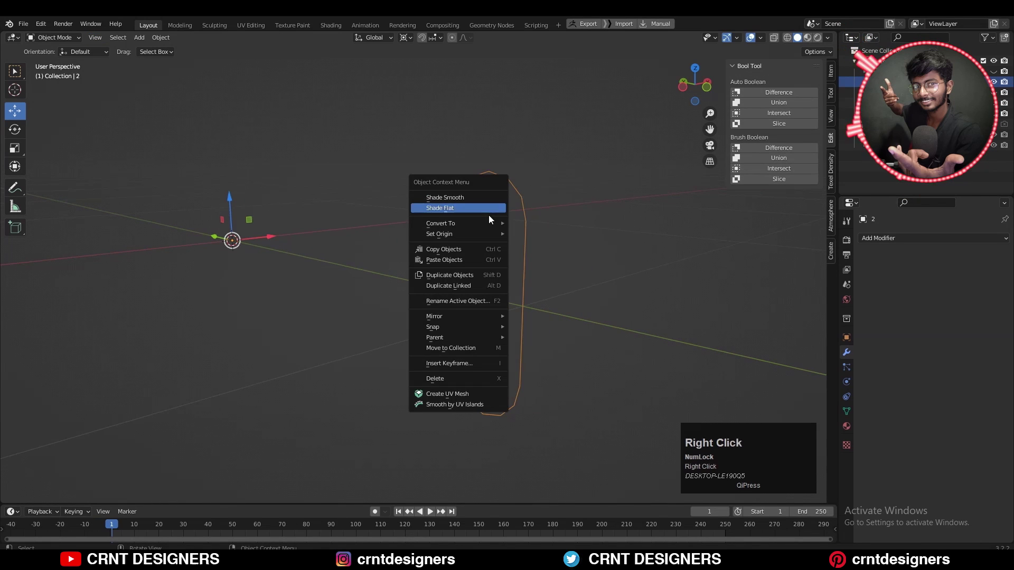
mouse_move(490, 222)
click(536, 224)
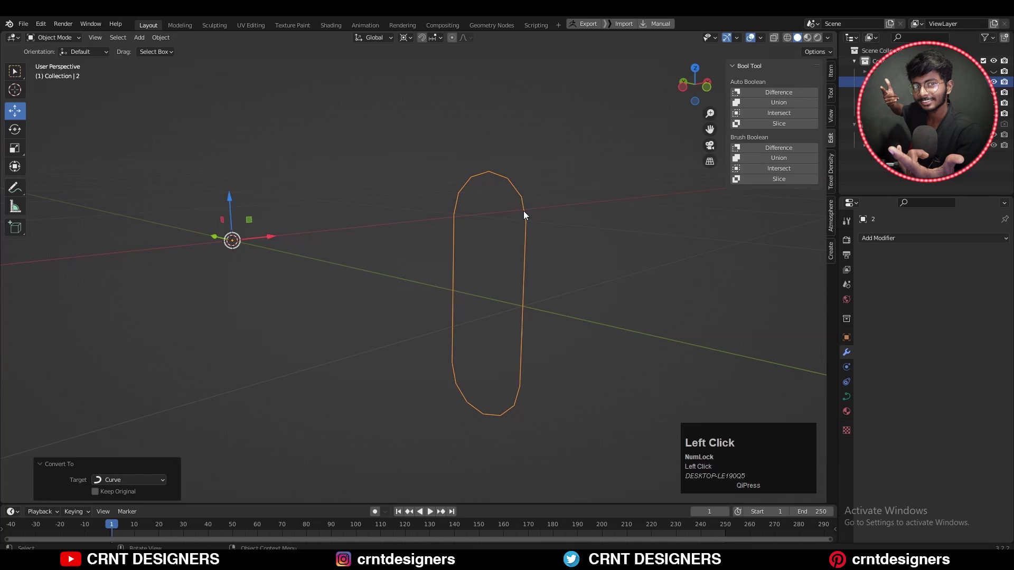
key(Tab)
key(Tab)
click(564, 211)
Add a Bezier circle at the origin and scale it down to 0.2
middle_drag(564, 211, 477, 225)
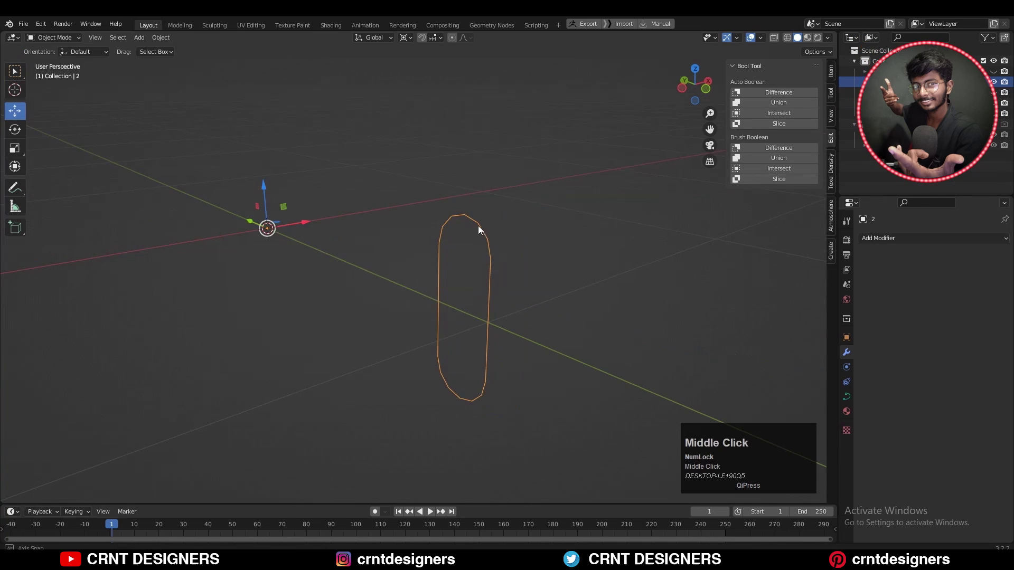
key(shift+a)
mouse_move(438, 210)
click(504, 220)
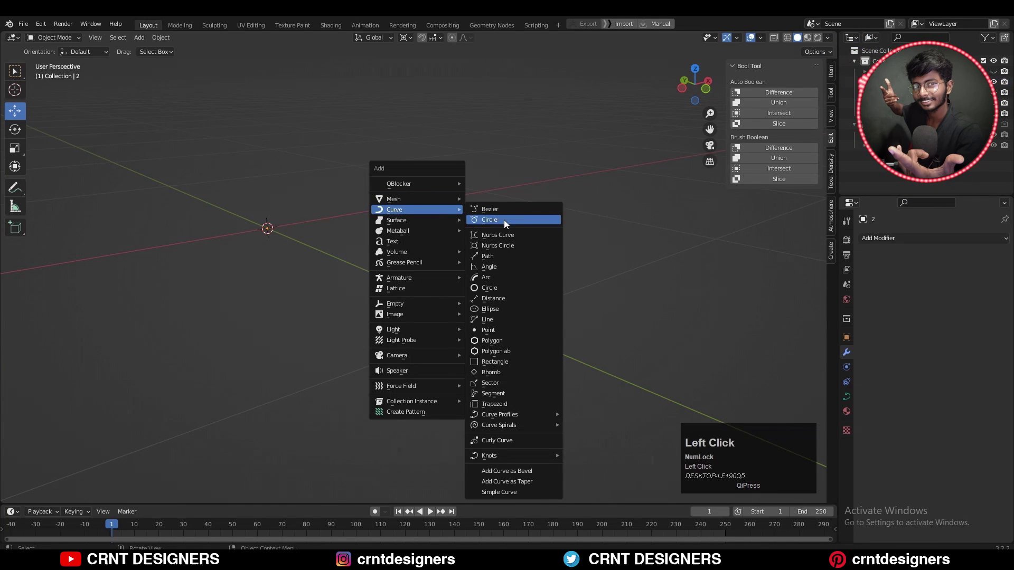
scroll(493, 220, up, 2)
shift+middle_drag(493, 221, 482, 247)
key(s)
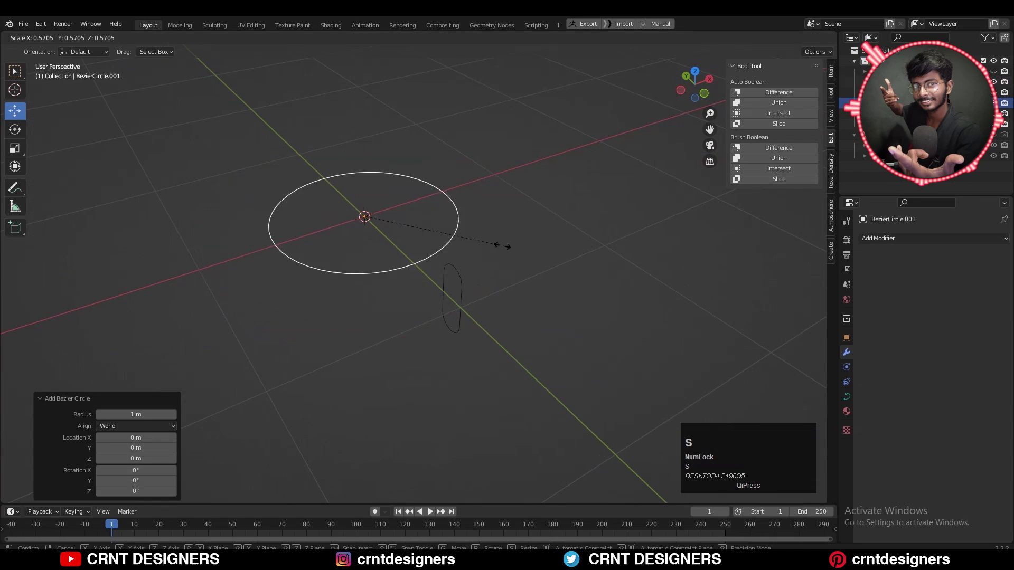
click(448, 240)
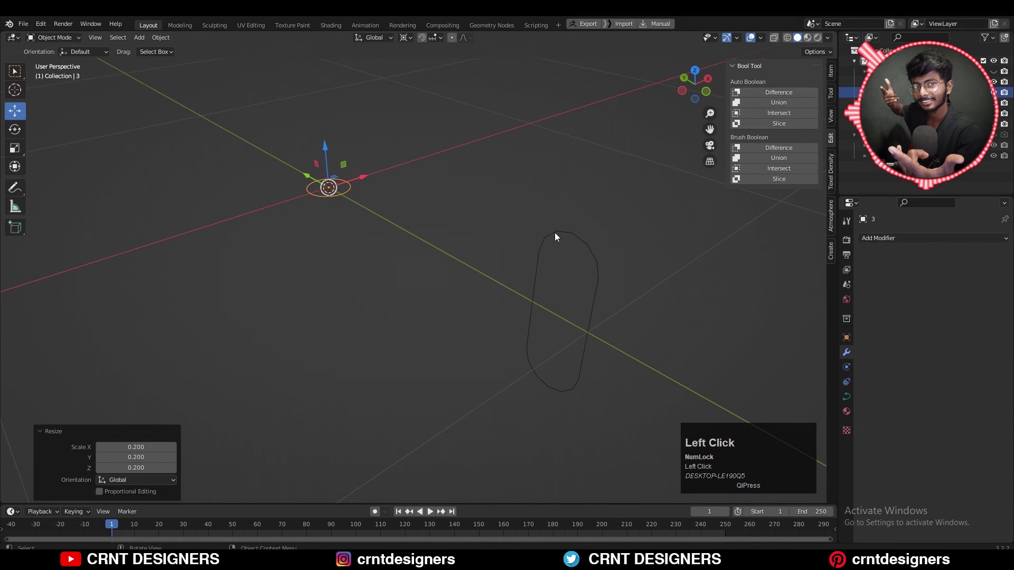
Bevel the cross-section curve with an object, using the small circle "3" as its profile
click(555, 232)
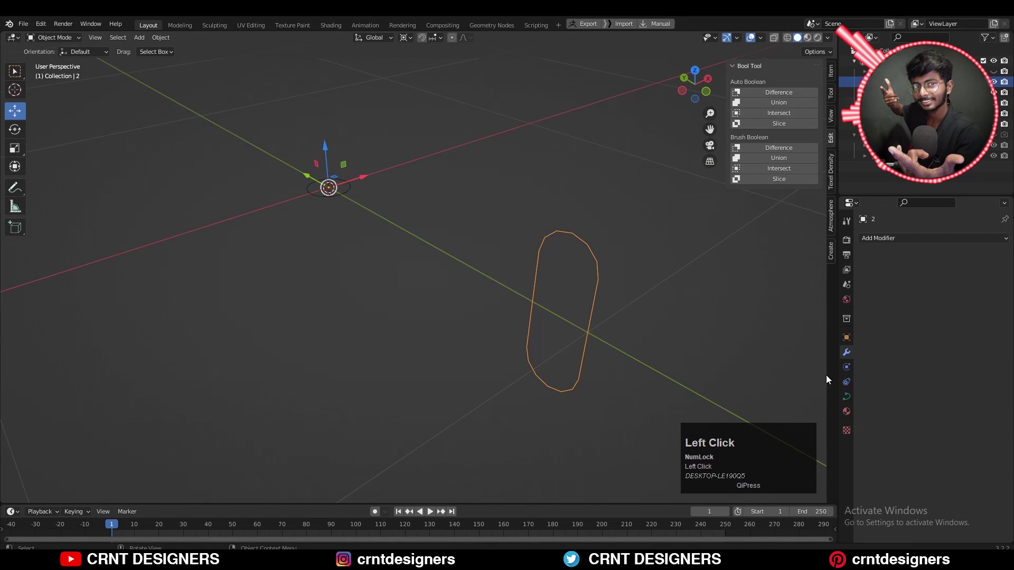
click(847, 398)
scroll(926, 442, down, 4)
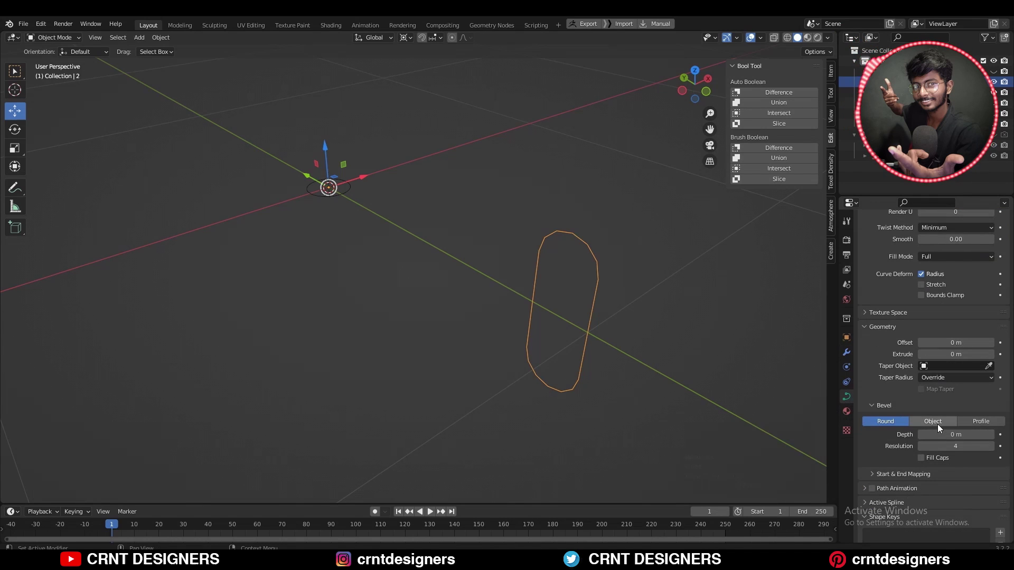
click(938, 423)
scroll(949, 397, down, 2)
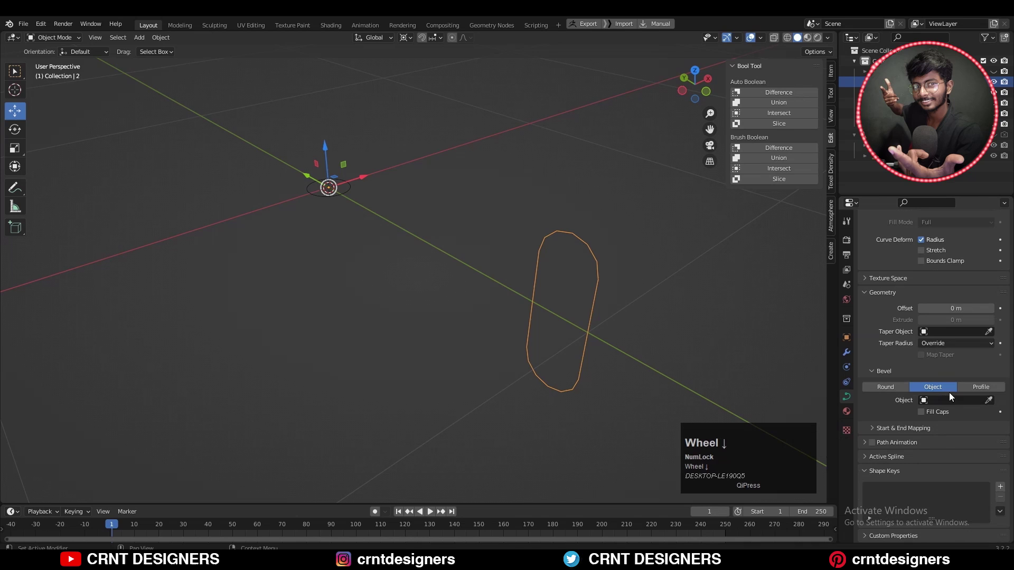
click(958, 402)
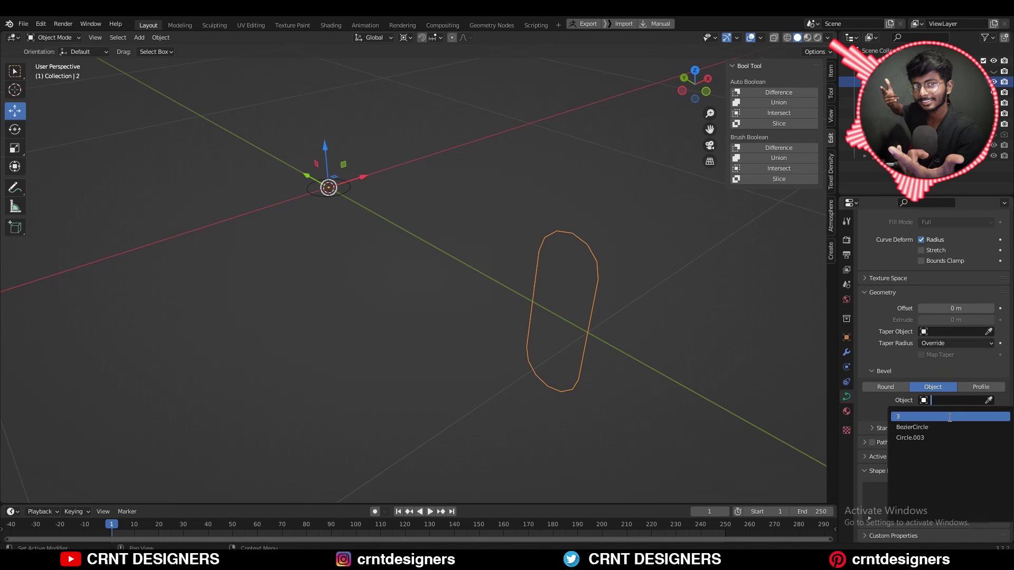
click(950, 418)
middle_drag(435, 299, 535, 287)
middle_drag(670, 310, 600, 345)
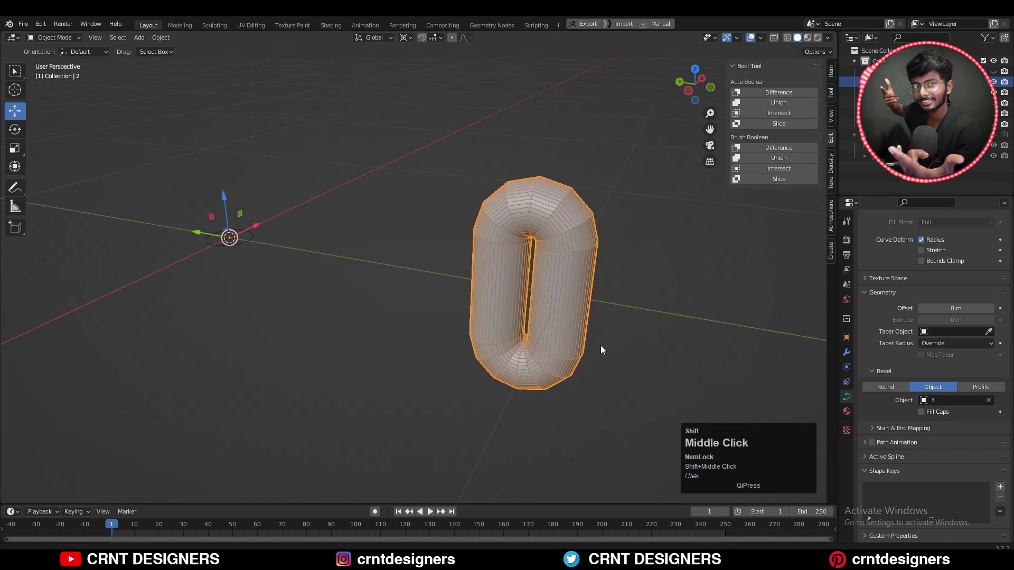
Set the profile circle's preview resolution to 3
click(256, 235)
click(236, 245)
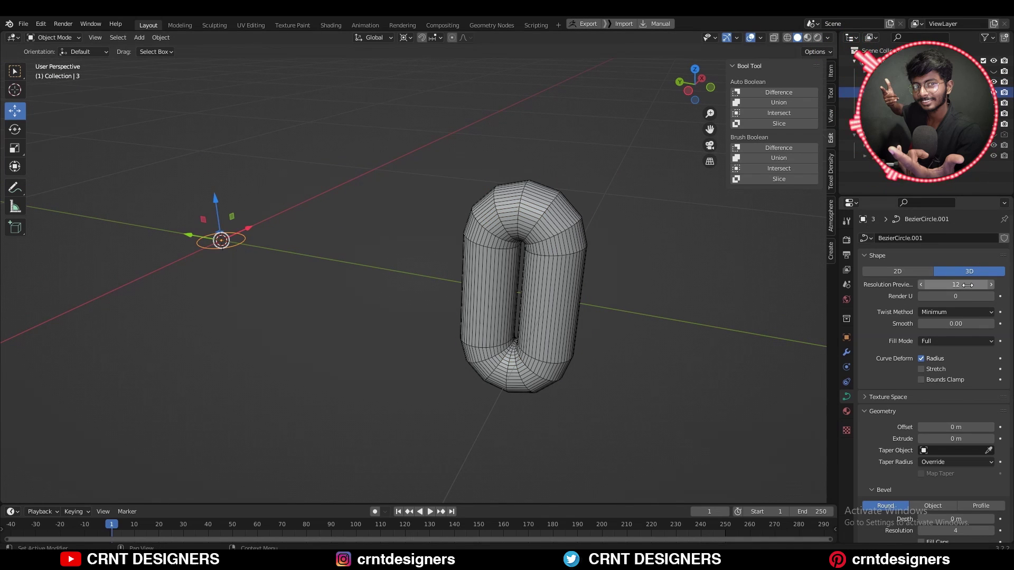
drag(956, 285, 940, 284)
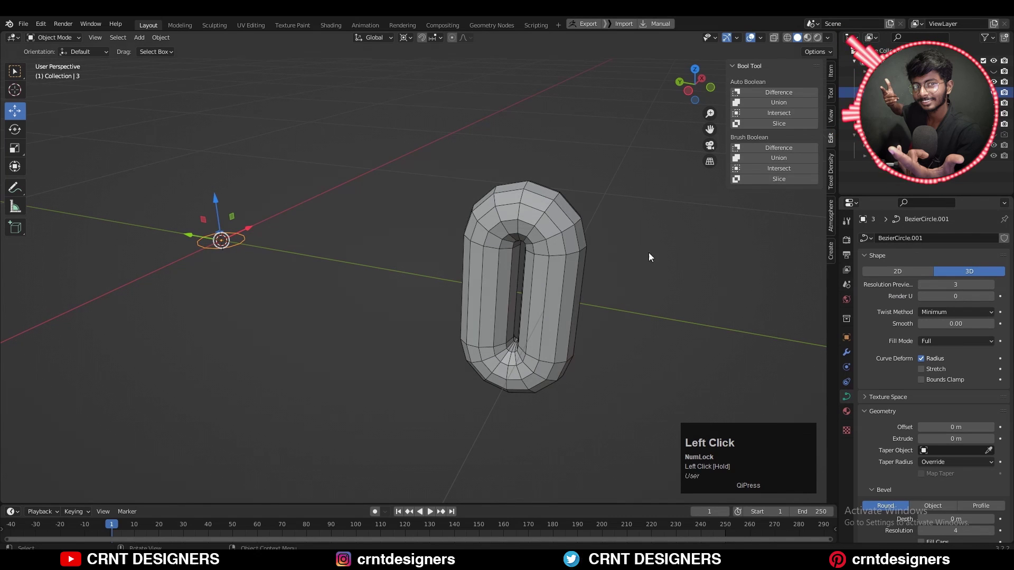
Scale the profile circle down to make the band thinner
middle_drag(649, 257, 594, 257)
key(s)
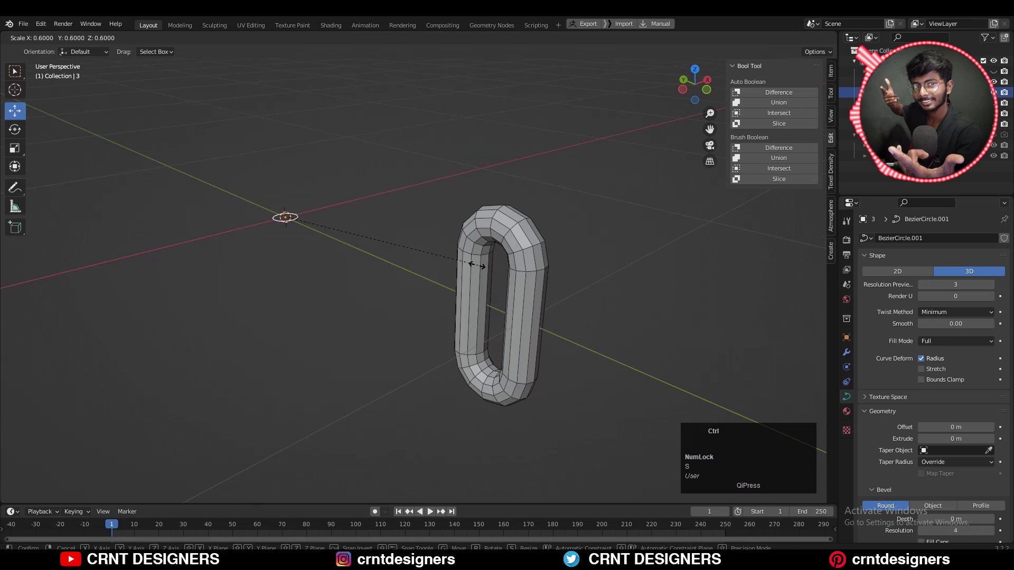
click(425, 255)
middle_drag(455, 299, 607, 253)
click(657, 232)
Unhide the ring and set the band curve's origin to its geometry
click(992, 71)
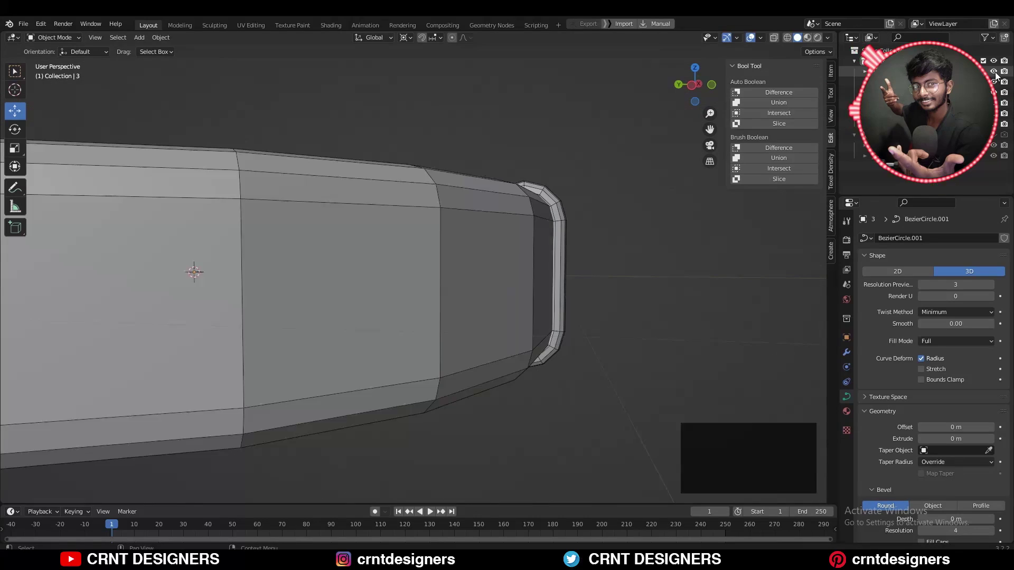
middle_drag(550, 214, 560, 246)
scroll(560, 227, up, 2)
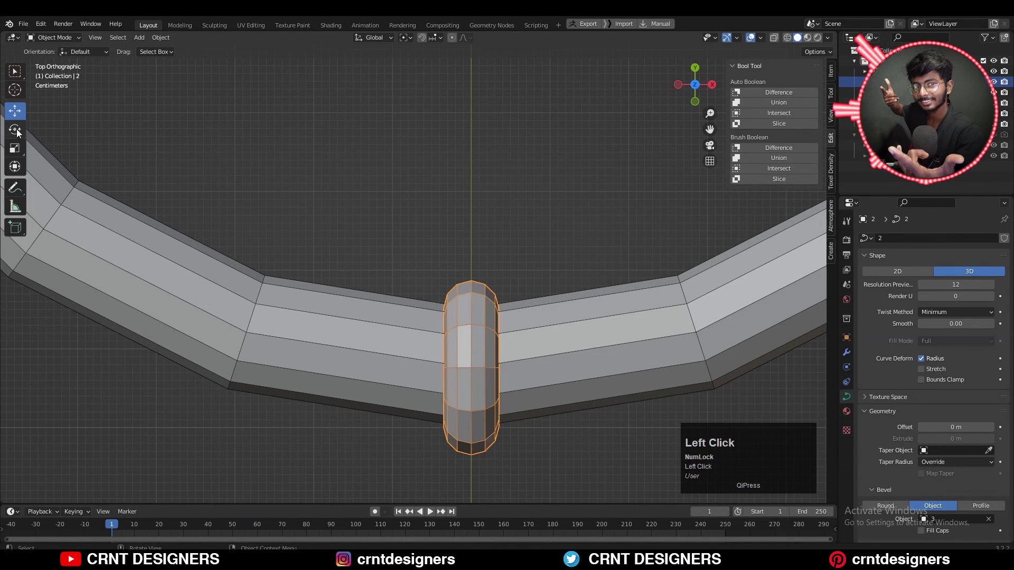
scroll(491, 267, down, 5)
right_click(466, 180)
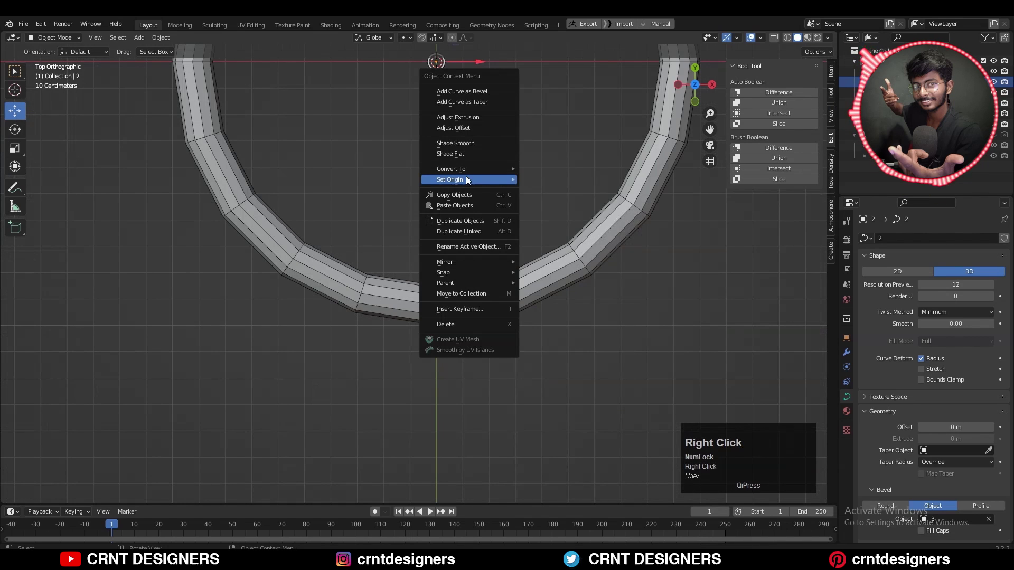
mouse_move(467, 181)
click(565, 189)
scroll(622, 332, up, 4)
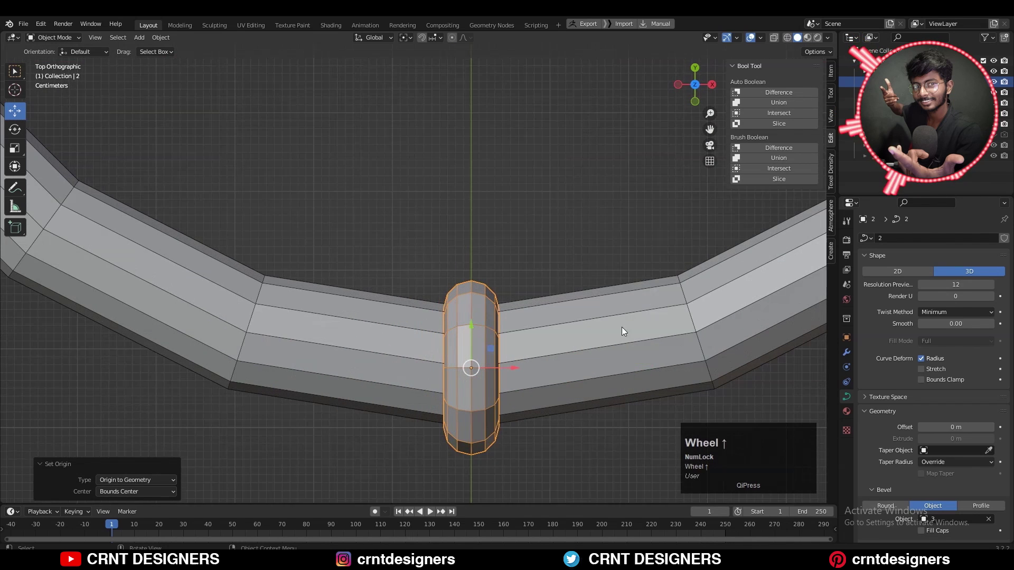
Move the band about 0.0064 m along the Y axis so it sits evenly around the ring's cross-section
shift+middle_drag(547, 340, 499, 270)
scroll(499, 271, up, 2)
drag(425, 264, 427, 243)
middle_drag(489, 291, 516, 208)
scroll(489, 211, down, 3)
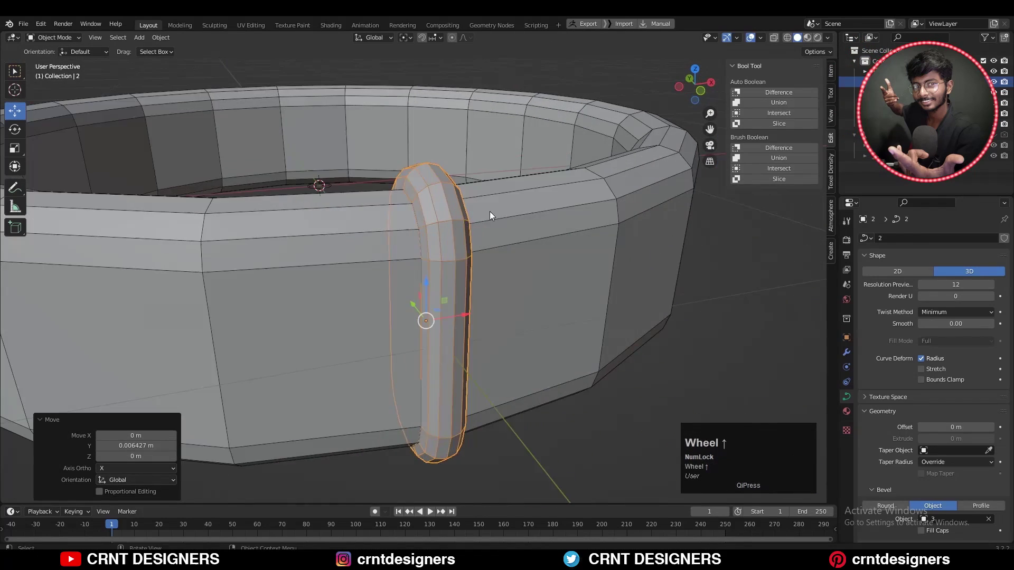
Convert the band curve to a mesh and enter Edit Mode to check its geometry
scroll(483, 259, up, 4)
click(484, 259)
middle_drag(483, 263, 453, 210)
right_click(451, 207)
mouse_move(451, 207)
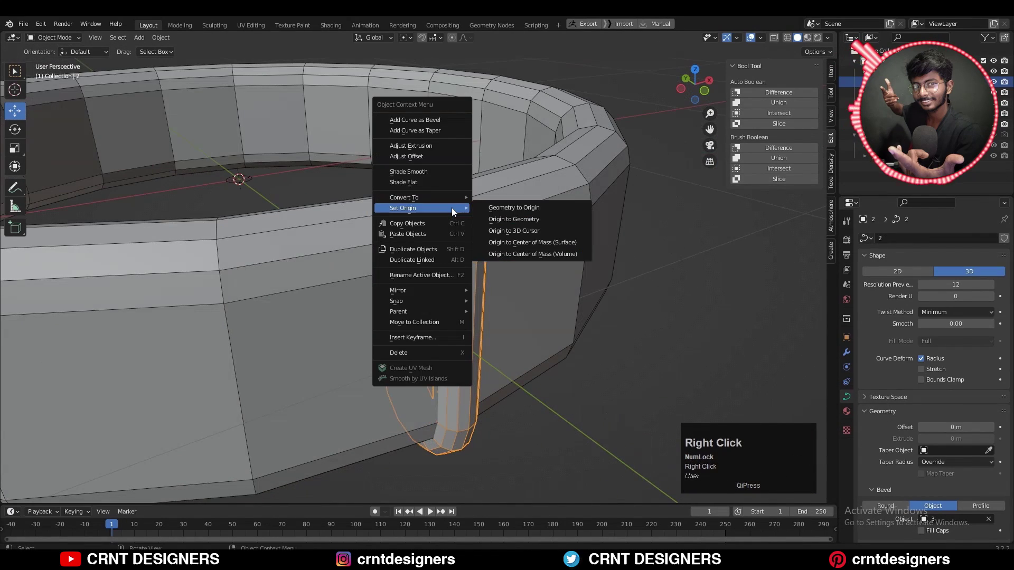
click(513, 220)
key(Tab)
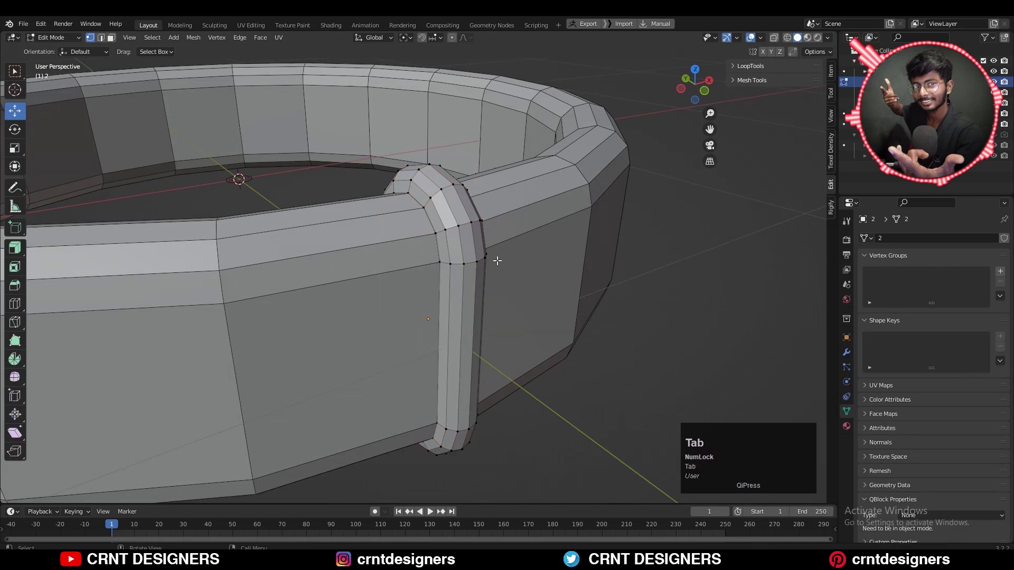
mouse_move(498, 260)
middle_down()
mouse_move(611, 256)
mouse_move(506, 264)
middle_up()
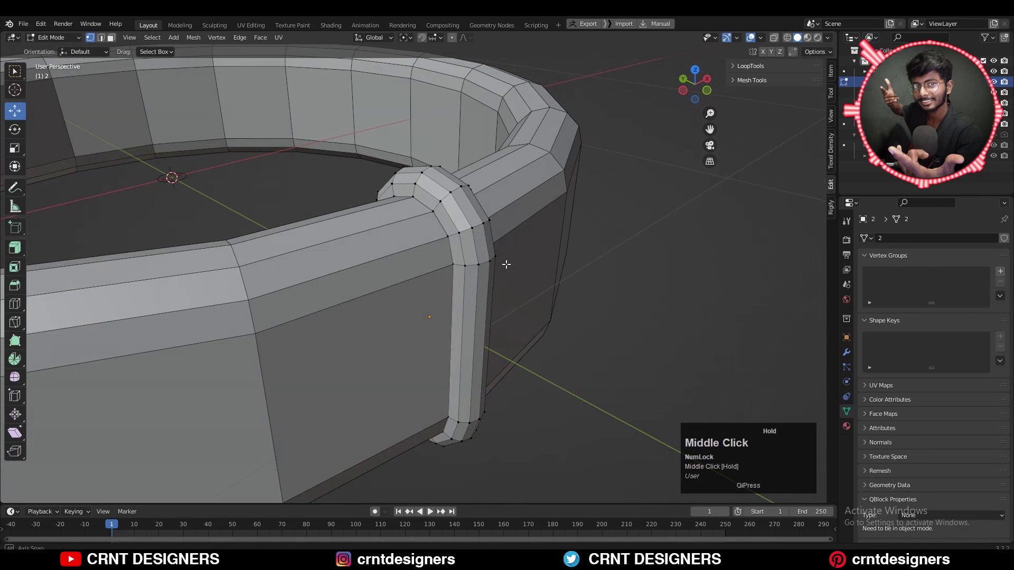
Join the band to the ring with a Brush Boolean Union, using the ring as the canvas object
click(450, 251)
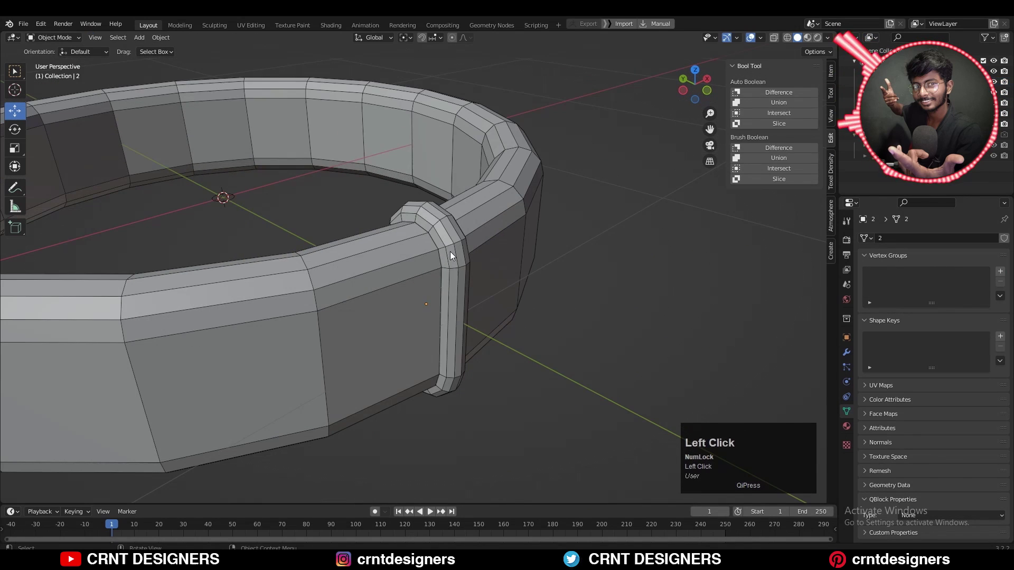
shift+click(488, 218)
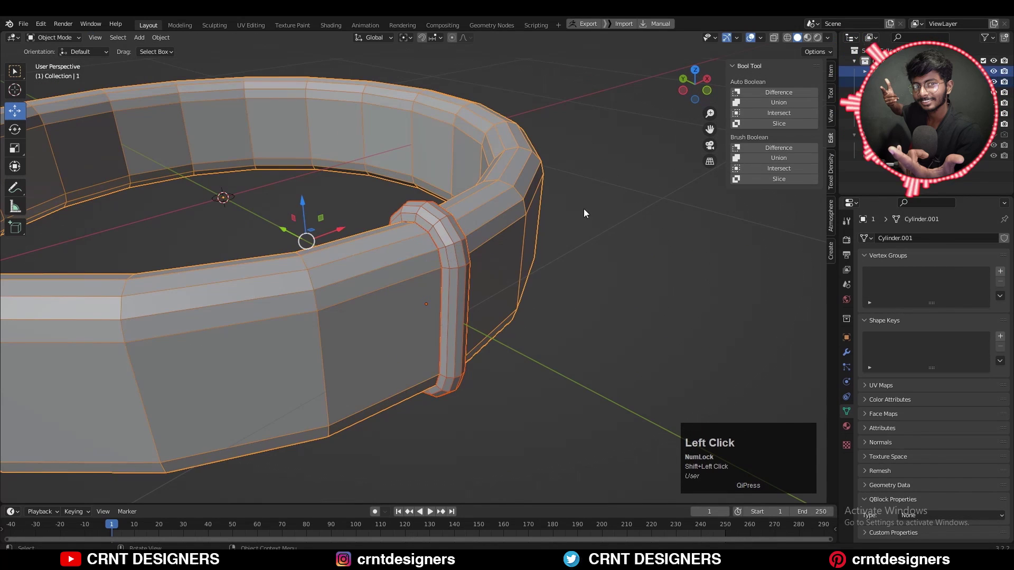
click(784, 157)
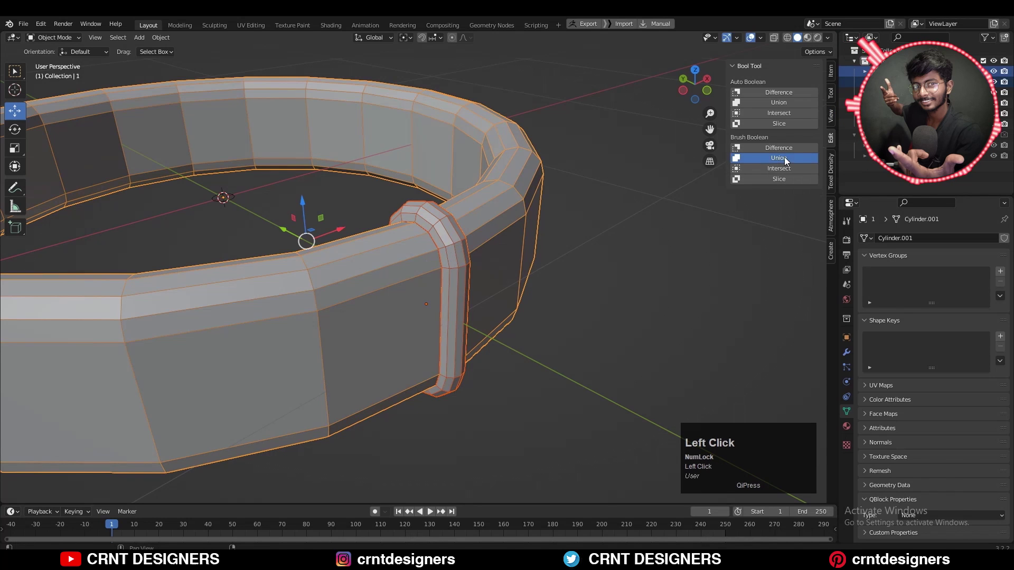
mouse_move(602, 246)
middle_down()
mouse_move(495, 258)
mouse_move(627, 262)
middle_up()
click(627, 262)
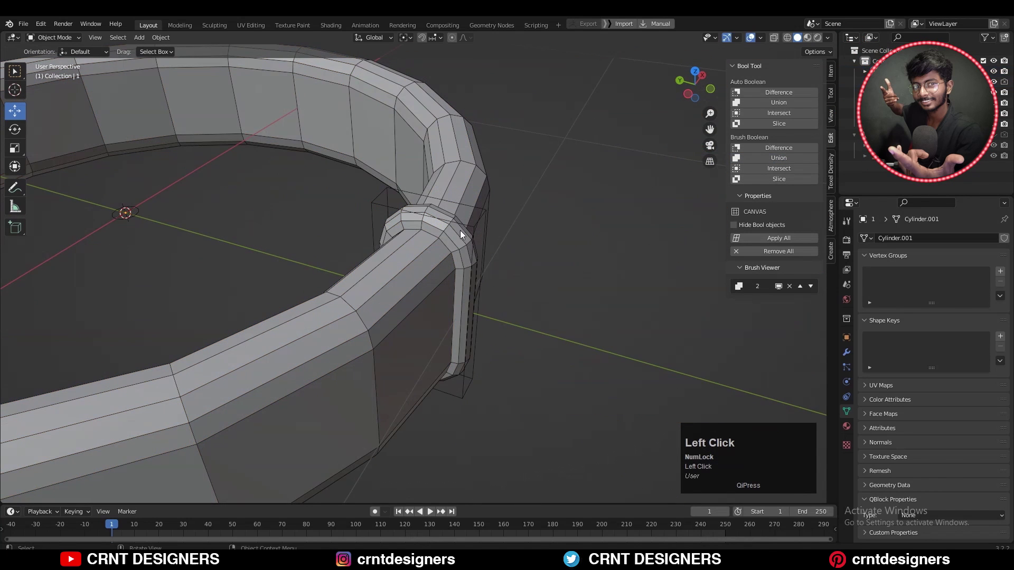
Apply the ring's Union boolean modifier
click(454, 243)
click(847, 353)
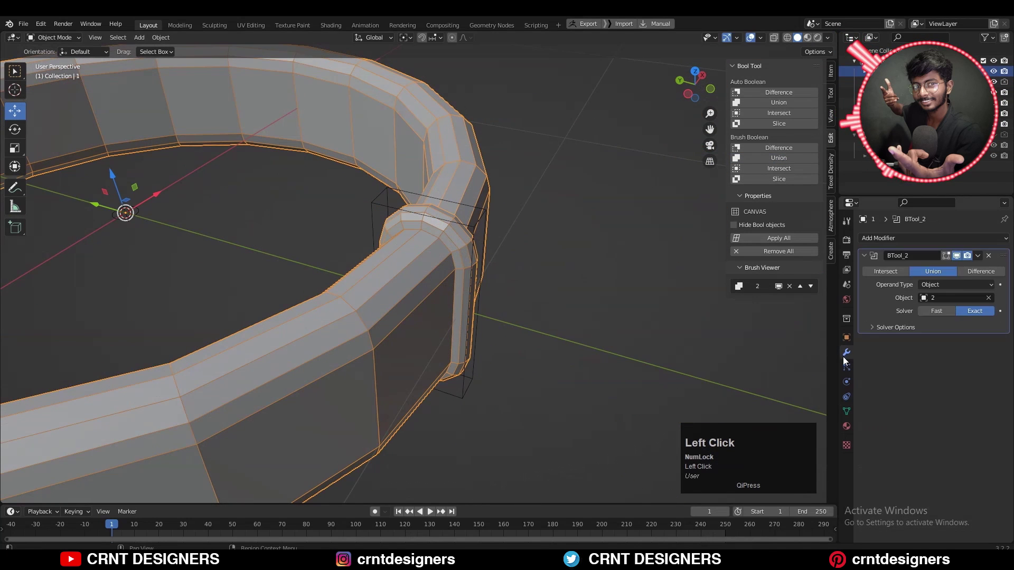
click(977, 257)
click(970, 270)
Delete the leftover boolean band object, reselect the ring and save the file
click(476, 225)
key(c)
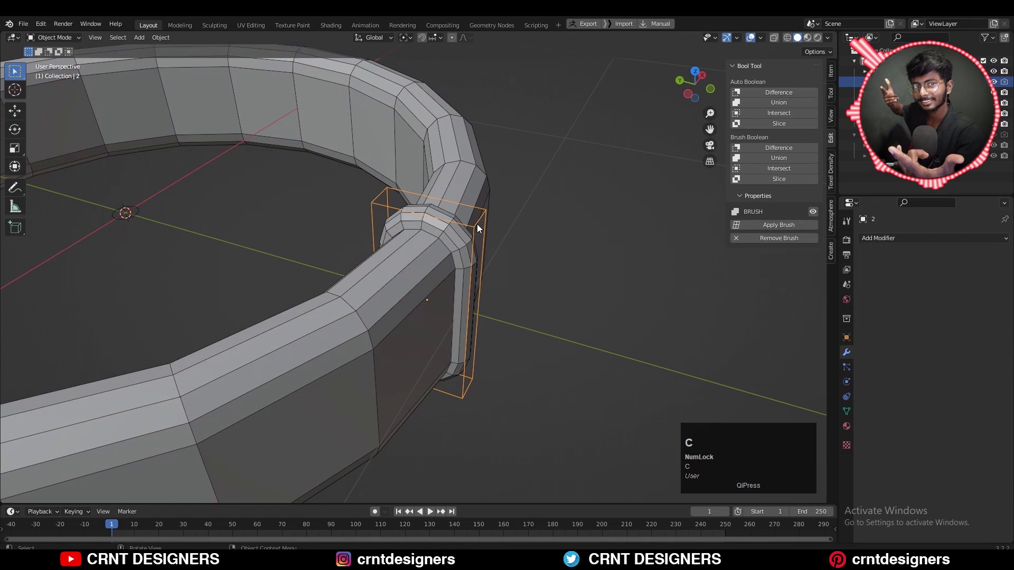
key(x)
click(476, 224)
click(452, 237)
mouse_move(491, 241)
middle_down()
mouse_move(449, 250)
mouse_move(463, 251)
middle_up()
mouse_move(462, 250)
shift+middle_down()
mouse_move(498, 274)
mouse_move(528, 336)
mouse_move(634, 312)
mouse_move(488, 292)
mouse_move(559, 299)
mouse_move(571, 309)
shift+middle_up()
key(ctrl+s)
Dissolve the surplus edge loop near the band in the ring mesh
key(Tab)
scroll(633, 312, up, 3)
scroll(507, 301, up, 1)
shift+middle_drag(462, 290, 288, 343)
scroll(426, 296, up, 1)
key(2)
alt+click(390, 272)
key(ctrl+x)
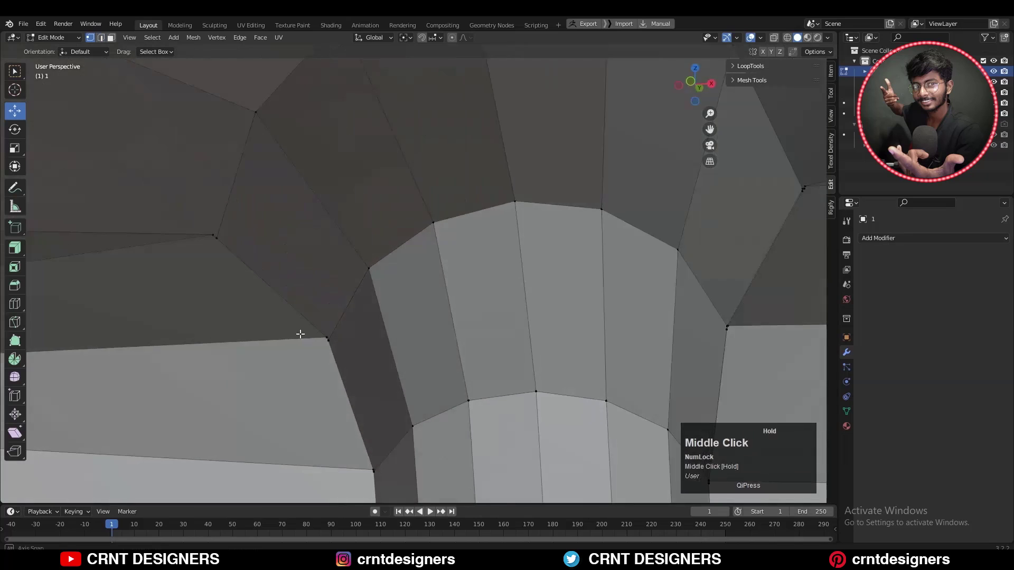
Merge two clusters of doubled vertices by distance where the band meets the ring, with a merge distance of 0.0101 m
scroll(282, 364, up, 2)
key(1)
drag(277, 394, 230, 344)
shift+middle_drag(306, 350, 329, 317)
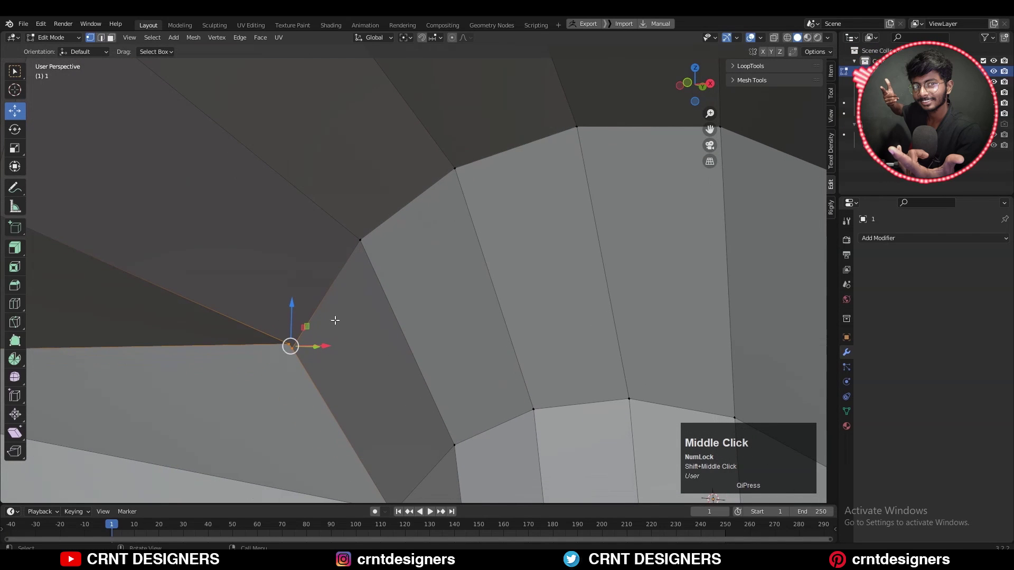
key(m)
click(334, 323)
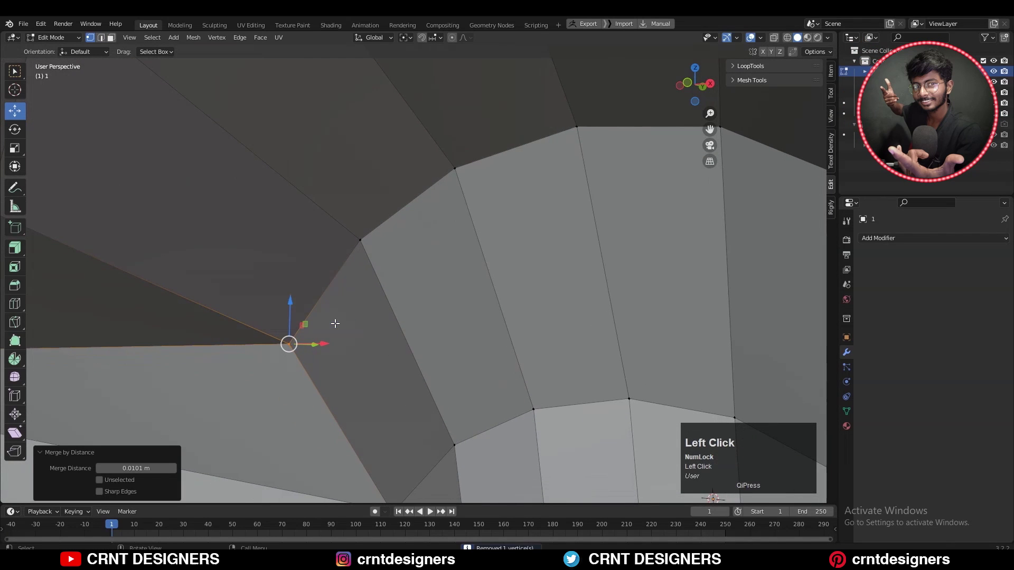
key(m)
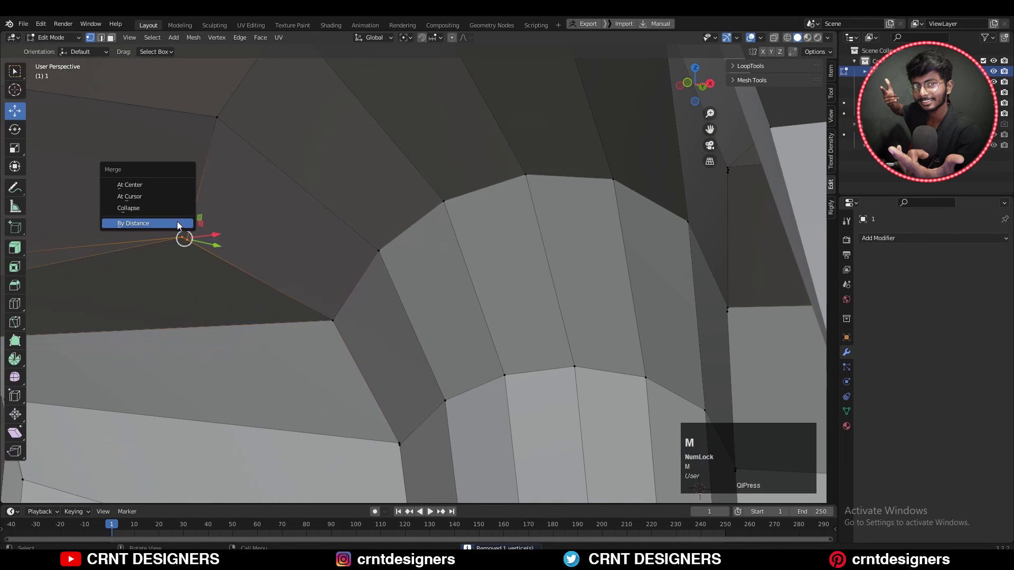
click(176, 221)
Merge the next cluster of doubled vertices along the band's junction with the ring
middle_drag(176, 221, 465, 443)
click(393, 357)
click(394, 337)
click(423, 380)
middle_drag(423, 380, 401, 369)
shift+middle_drag(401, 369, 405, 322)
drag(306, 127, 338, 213)
key(m)
click(337, 213)
Merge the remaining clusters of doubled vertices at the band junction at their centers
drag(140, 290, 182, 336)
key(m)
click(182, 335)
shift+middle_drag(222, 402, 375, 311)
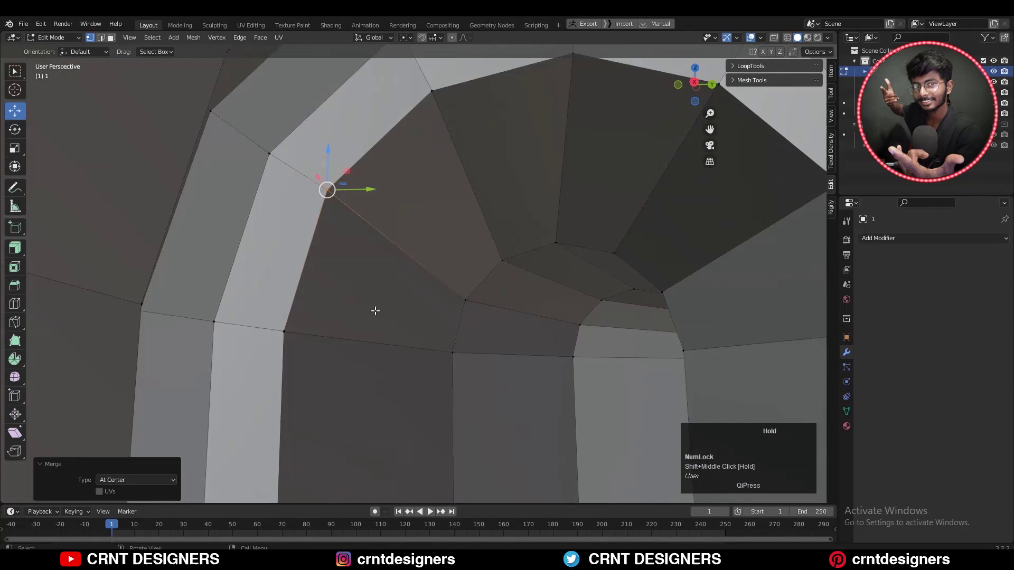
scroll(333, 326, up, 2)
drag(228, 361, 304, 317)
key(m)
click(306, 320)
Symmetrize the whole ring mesh vertically about its mid-height
scroll(305, 320, down, 3)
middle_drag(305, 319, 381, 286)
key(a)
click(193, 37)
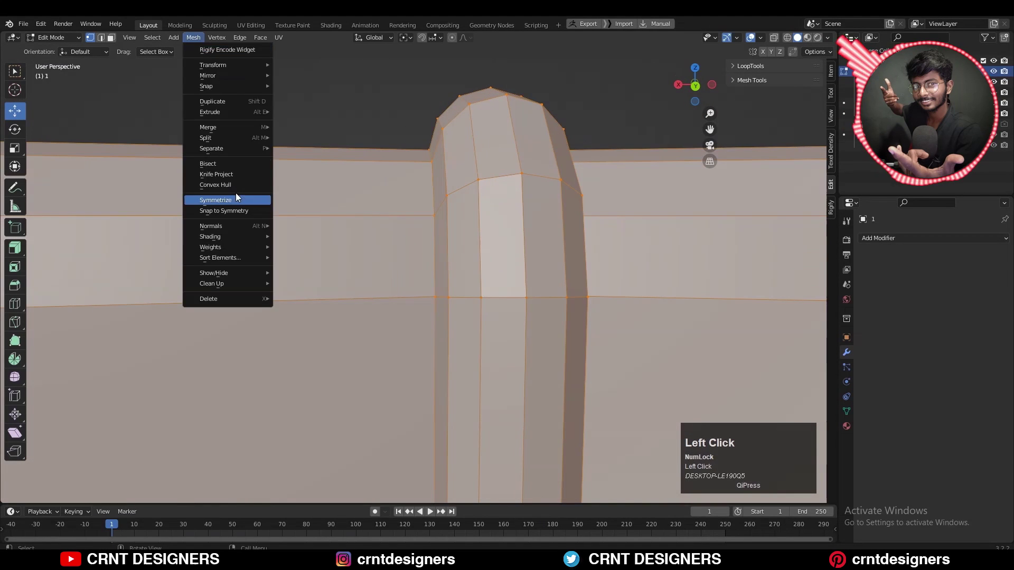
click(235, 197)
click(135, 478)
Bevel the edge loop where one side of the band meets the ring by about 0.0047 m
scroll(613, 330, up, 5)
shift+middle_drag(613, 330, 380, 317)
middle_drag(380, 317, 306, 241)
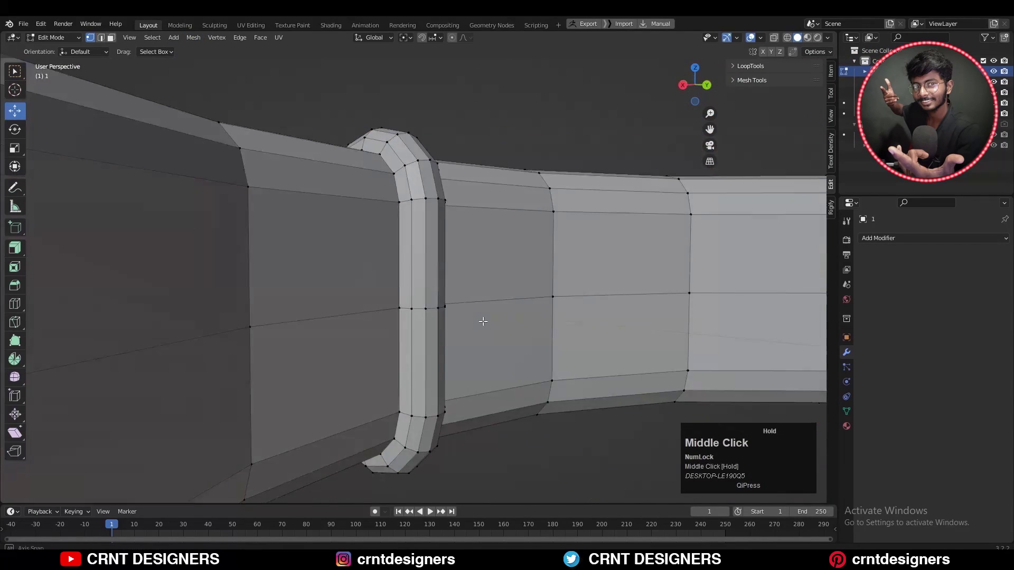
middle_drag(344, 317, 499, 308)
click(385, 296)
middle_drag(505, 256, 510, 323)
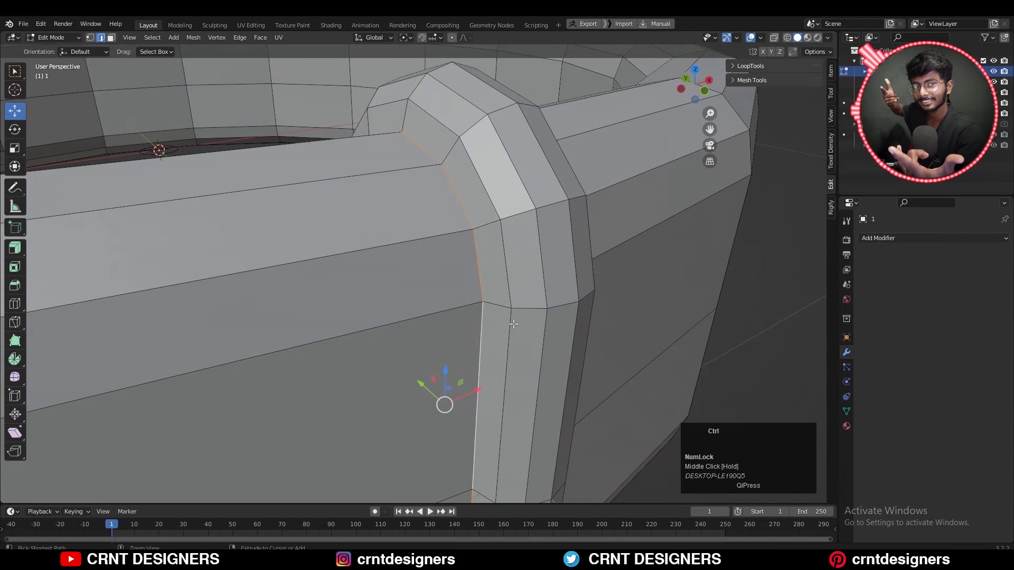
key(ctrl+b)
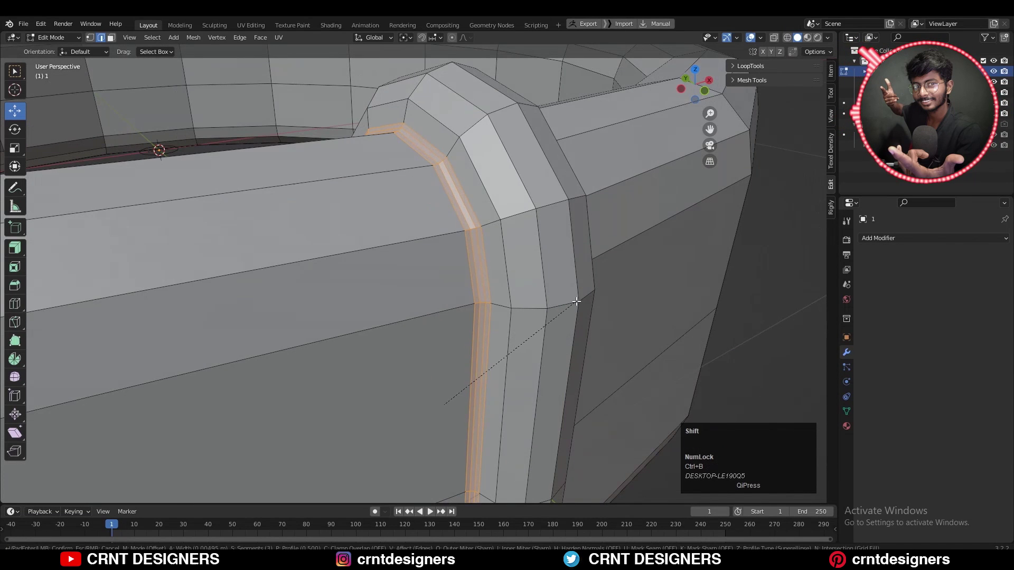
click(443, 403)
middle_drag(444, 403, 435, 403)
scroll(434, 403, up, 1)
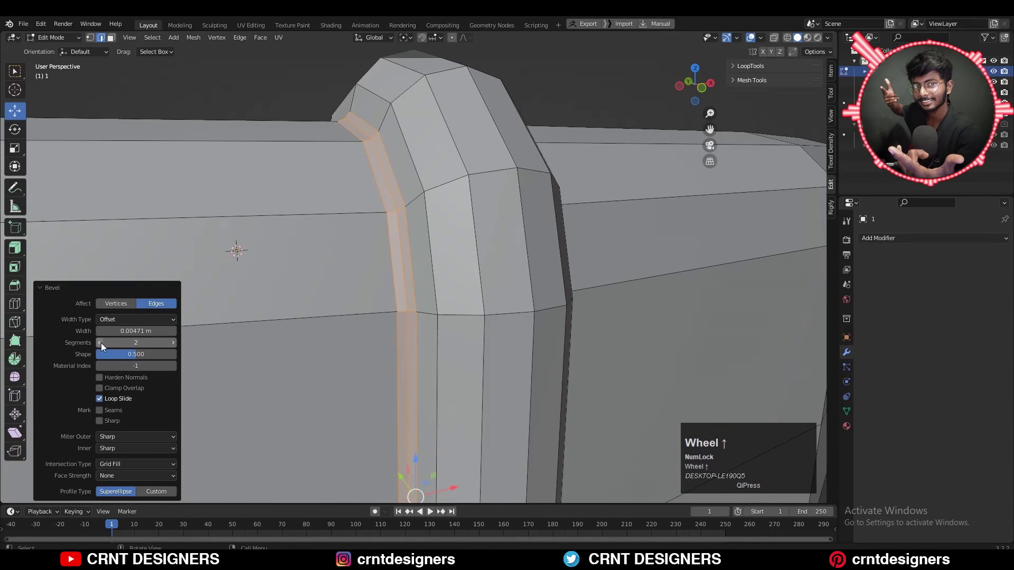
Set the bevel to 1 segment with a width of 0.005 m
click(100, 343)
middle_drag(238, 285, 227, 316)
scroll(227, 317, up, 1)
click(148, 332)
text(0.005)
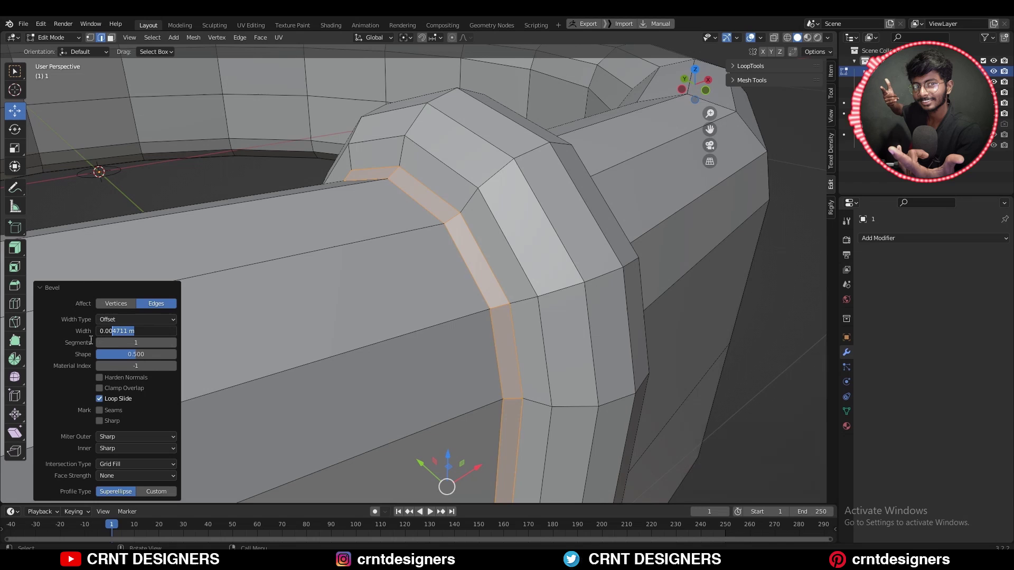
Inset the beveled face strip beside the band by about 0.0008 m
middle_drag(434, 267, 636, 210)
key(3)
key(i)
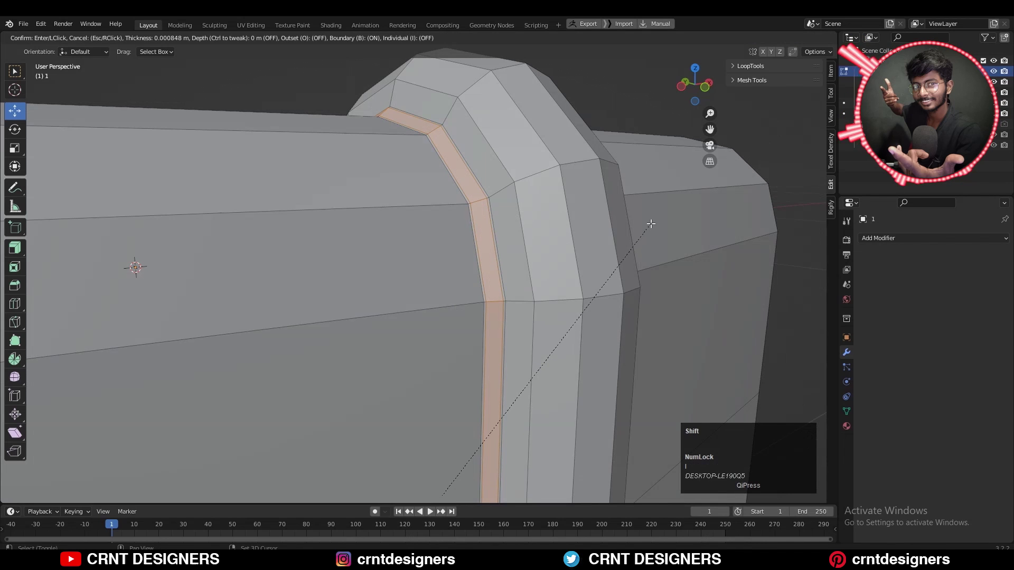
click(645, 228)
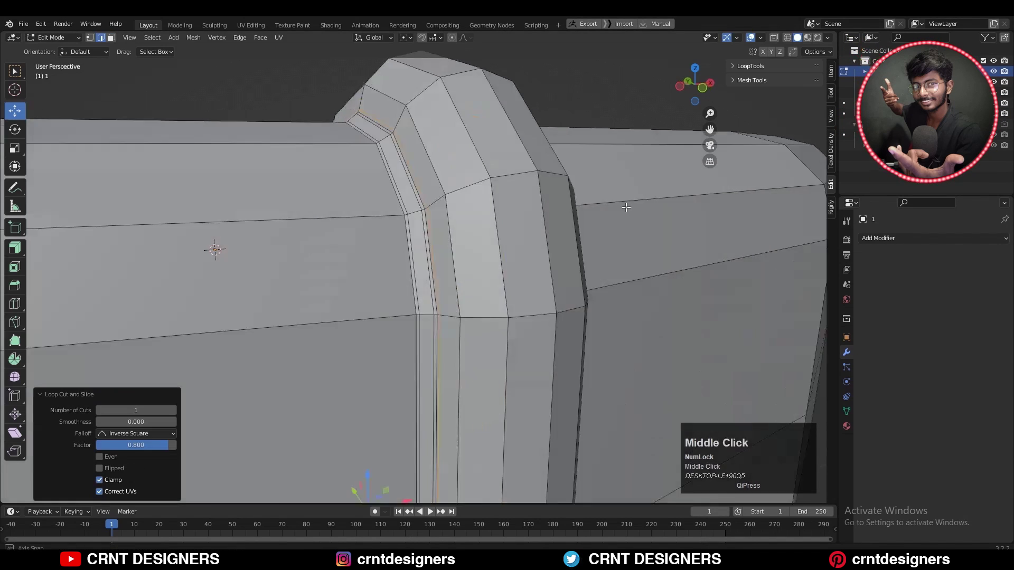
Add a horizontal supporting edge loop around the ring between its upper rounded edge and its mid-height
middle_drag(622, 208, 264, 222)
key(ctrl+r)
click(259, 216)
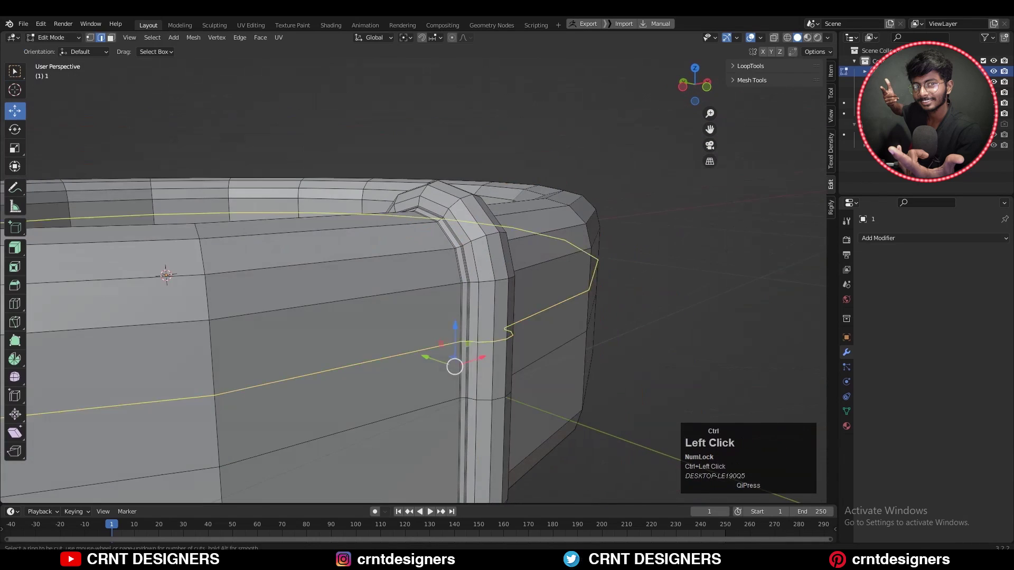
click(452, 365)
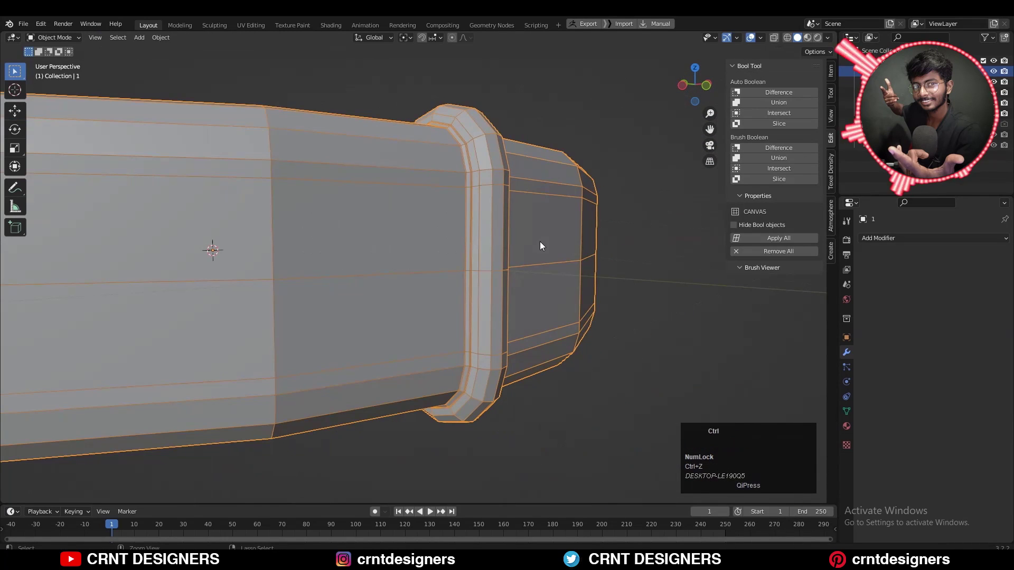
Add a level 2 Subdivision modifier to the ring and shade it smooth
key(ctrl+2)
click(632, 273)
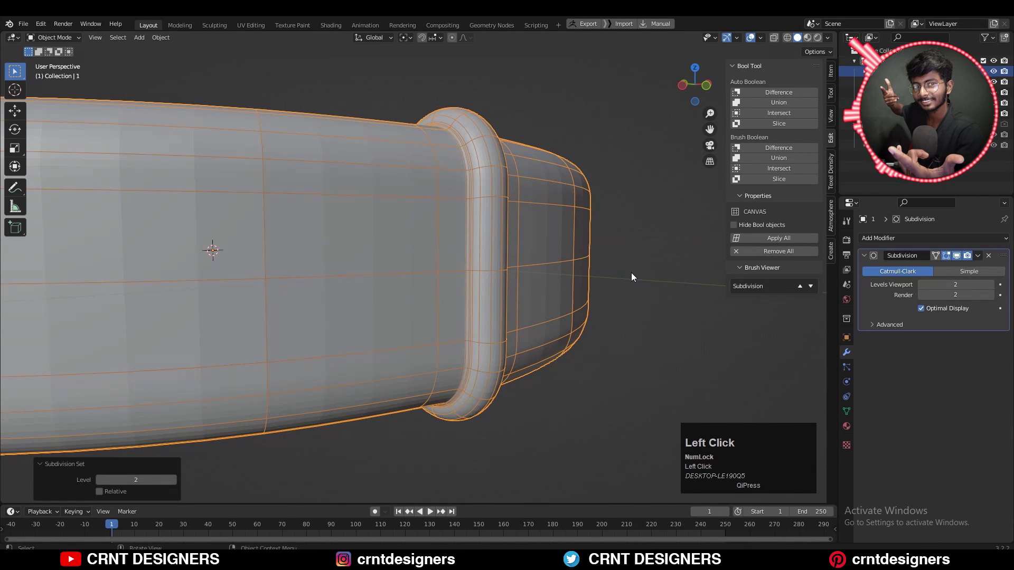
click(461, 226)
right_click(449, 202)
click(550, 155)
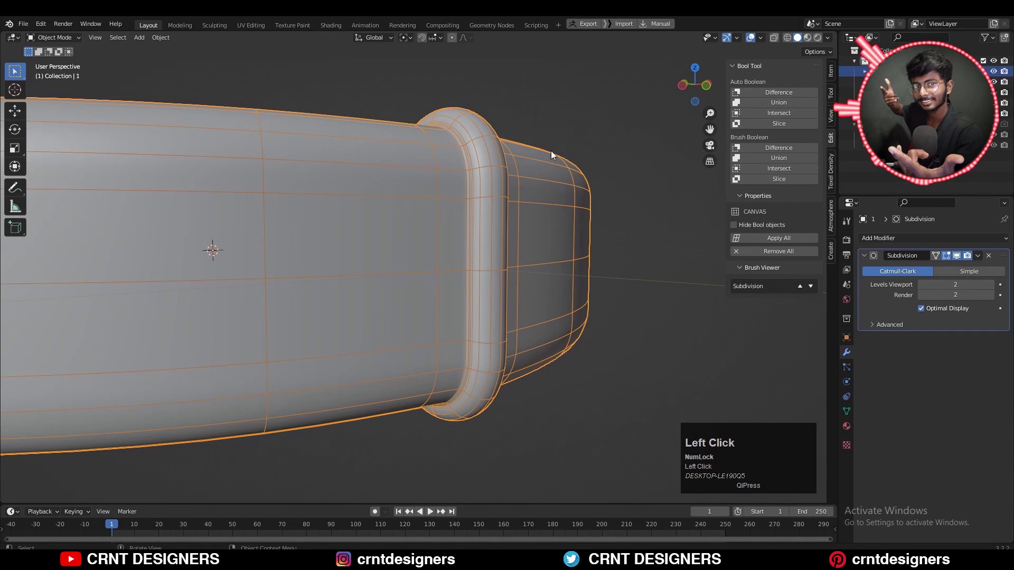
Hide the viewport overlays and inspect the smooth surface where the band meets the ring
click(750, 39)
middle_drag(588, 151, 524, 207)
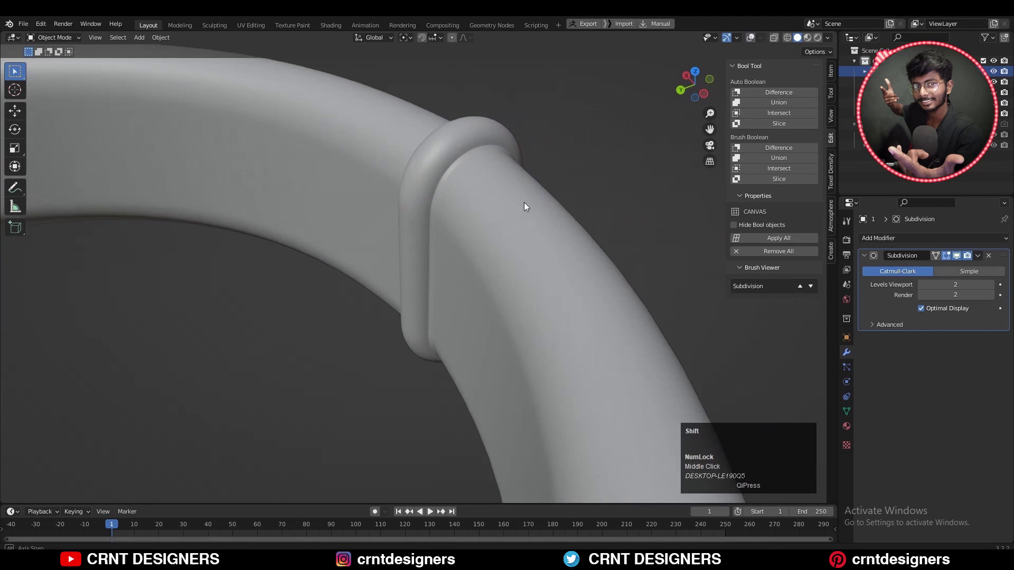
scroll(524, 206, up, 2)
mouse_move(505, 310)
middle_down()
mouse_move(509, 247)
mouse_move(820, 41)
middle_up()
Adjust the viewport's solid shading lighting and show the overlays again
click(826, 38)
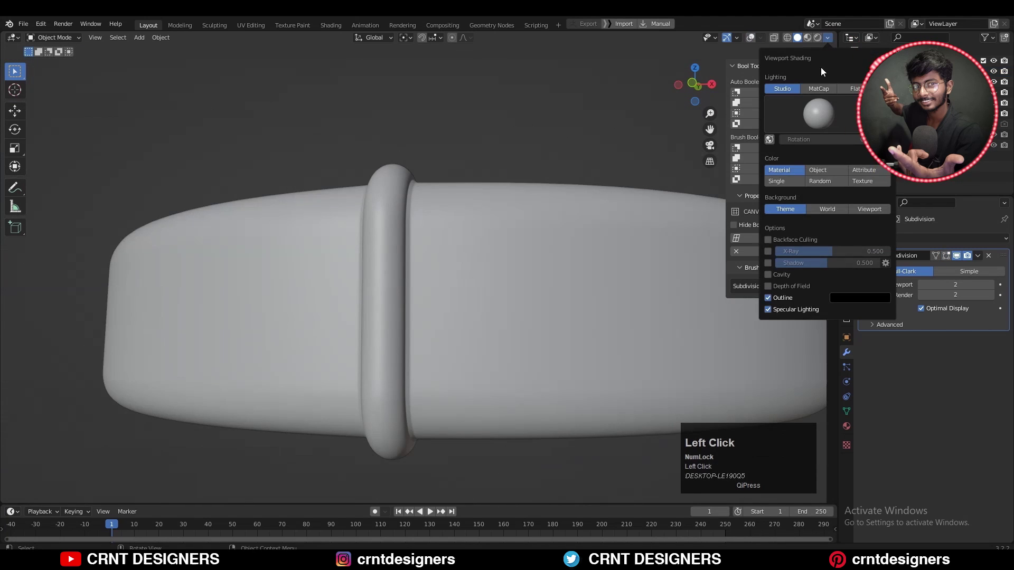
mouse_move(408, 74)
middle_down()
mouse_move(431, 138)
mouse_move(549, 213)
mouse_move(524, 221)
mouse_move(509, 192)
mouse_move(607, 132)
middle_up()
click(750, 38)
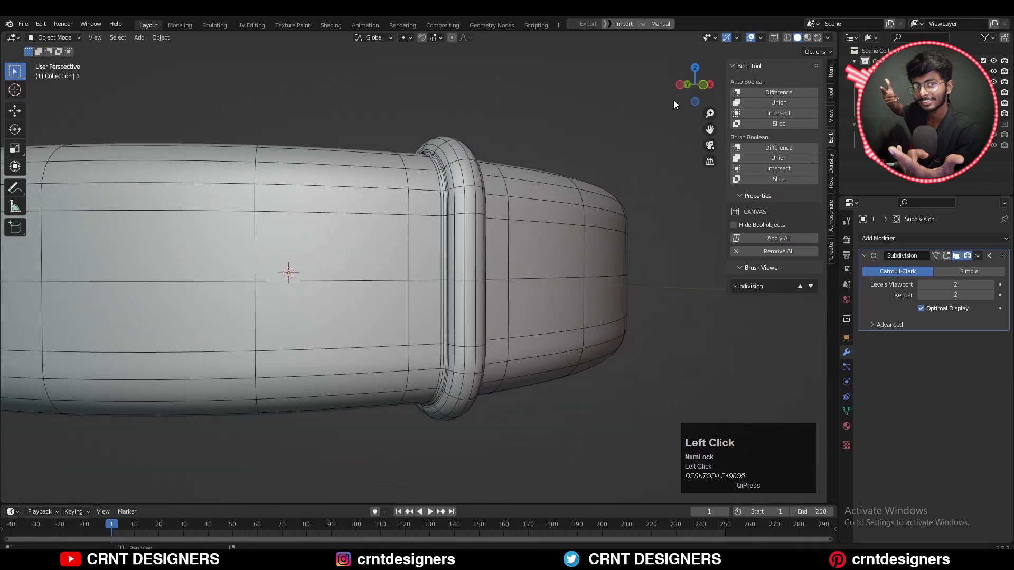
Examine the smoothed ring and the edge flow around the band from several angles, near and far
middle_drag(674, 104, 610, 229)
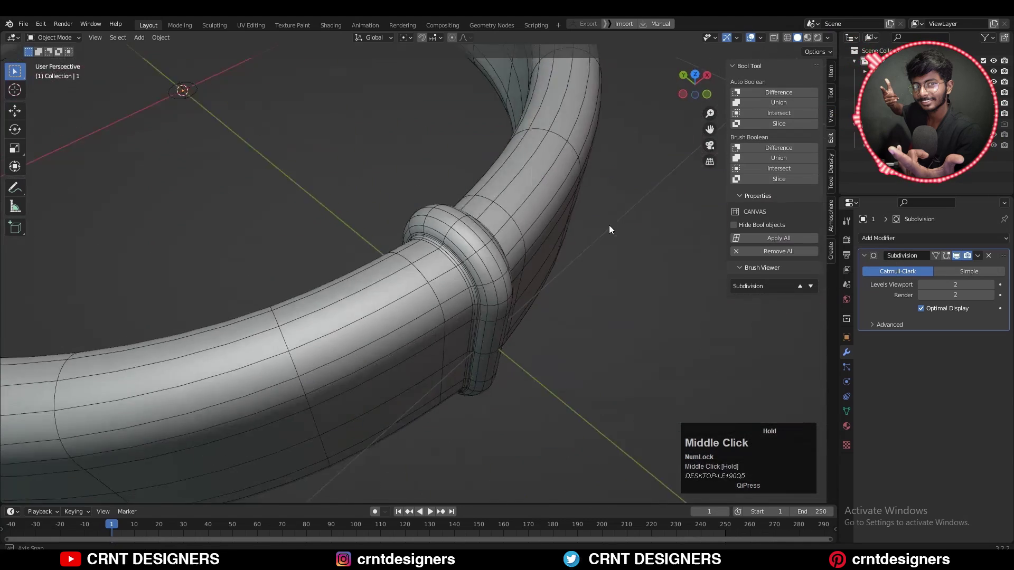
scroll(609, 230, down, 5)
middle_drag(482, 266, 604, 321)
scroll(227, 188, up, 3)
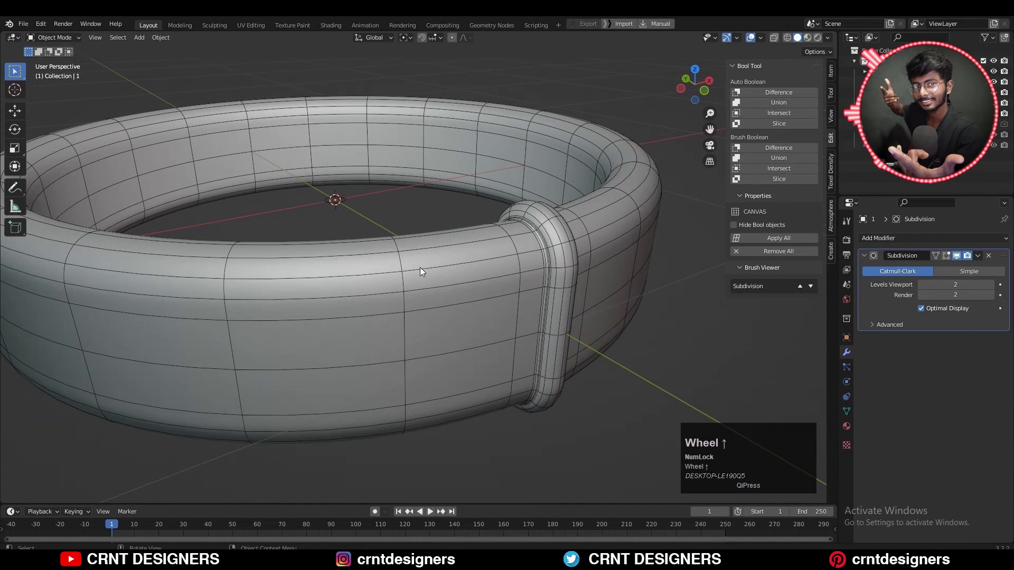
scroll(511, 281, down, 3)
mouse_move(511, 281)
middle_down()
mouse_move(518, 301)
mouse_move(405, 248)
mouse_move(513, 301)
middle_up()
scroll(513, 301, up, 3)
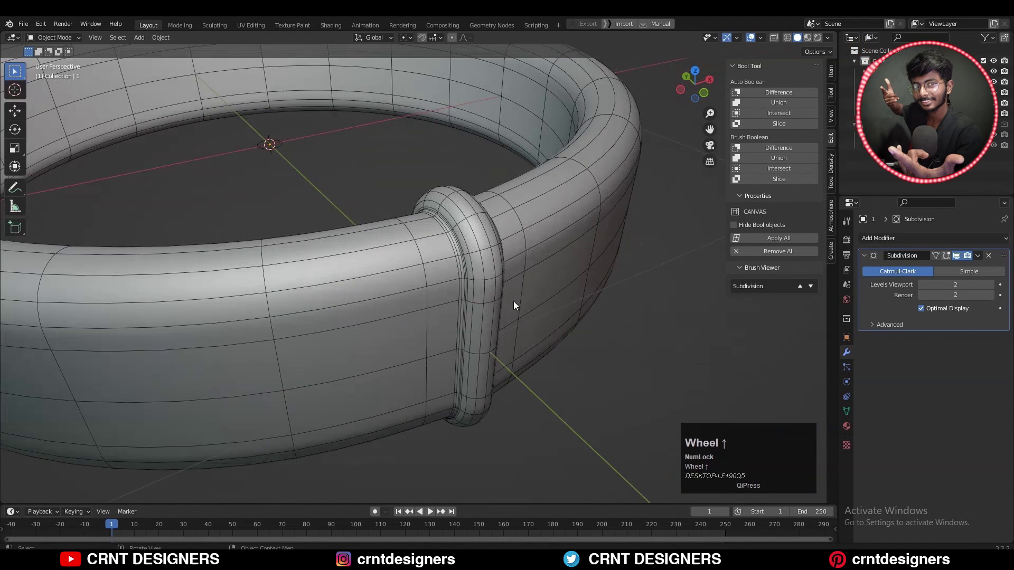
scroll(564, 304, up, 1)
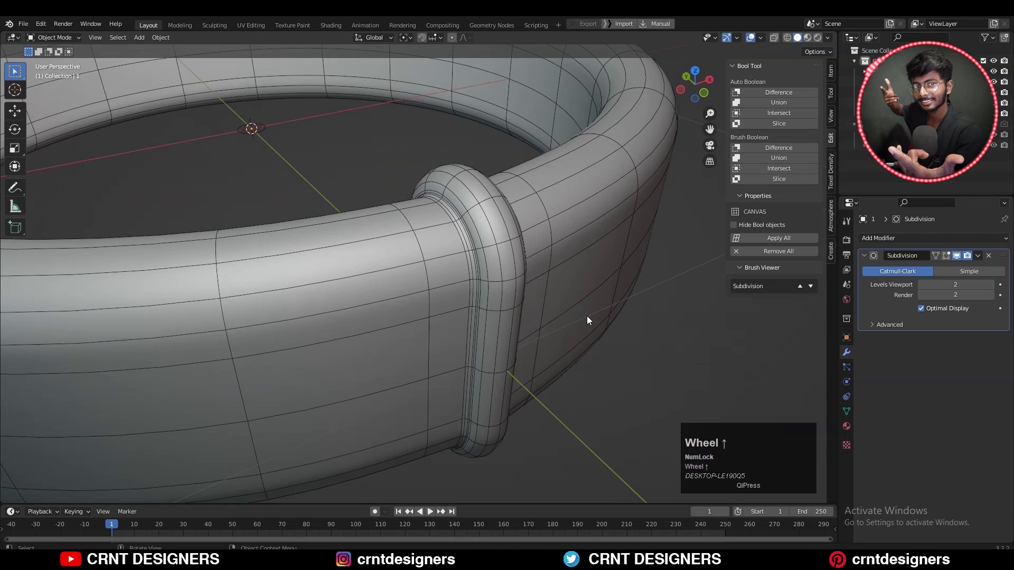